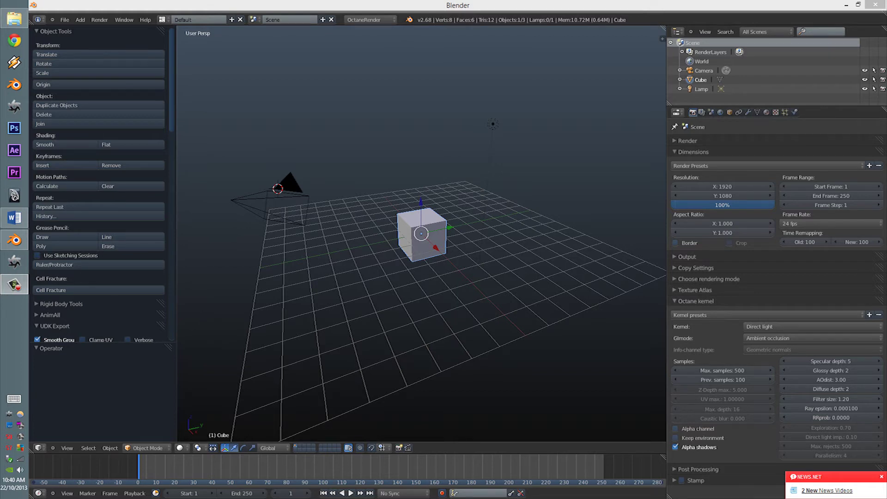
Activate the Blender window, glance at render layer settings, and reposition the 3D cursor.
left_click(534, 149)
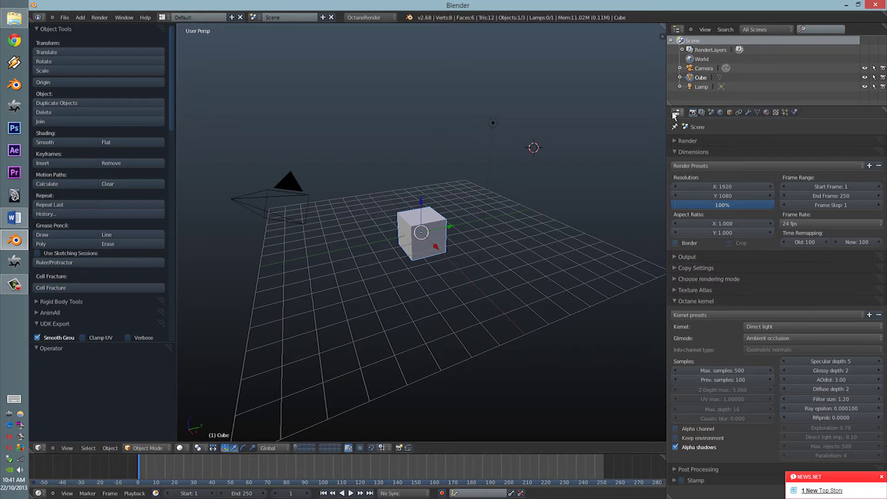
left_click(701, 113)
left_click(693, 112)
left_click(391, 133)
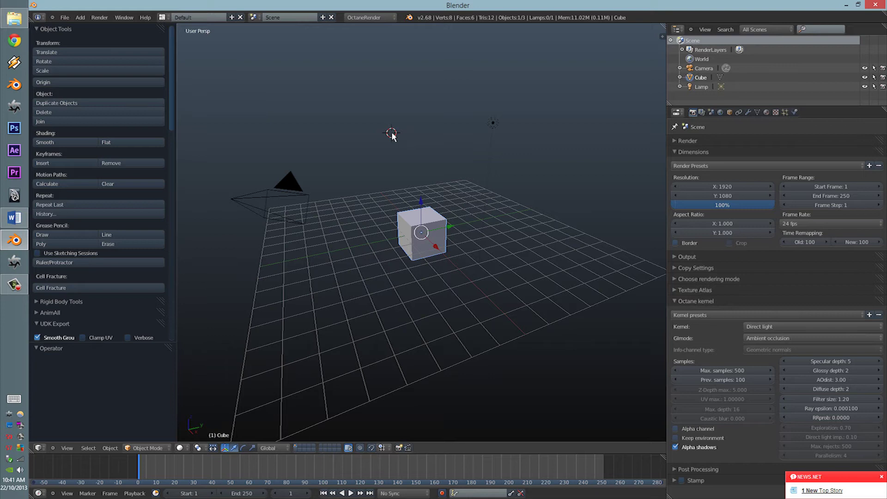
left_click(421, 123)
Hide the tool shelf and briefly preview shadow shading before returning to solid.
key("t")
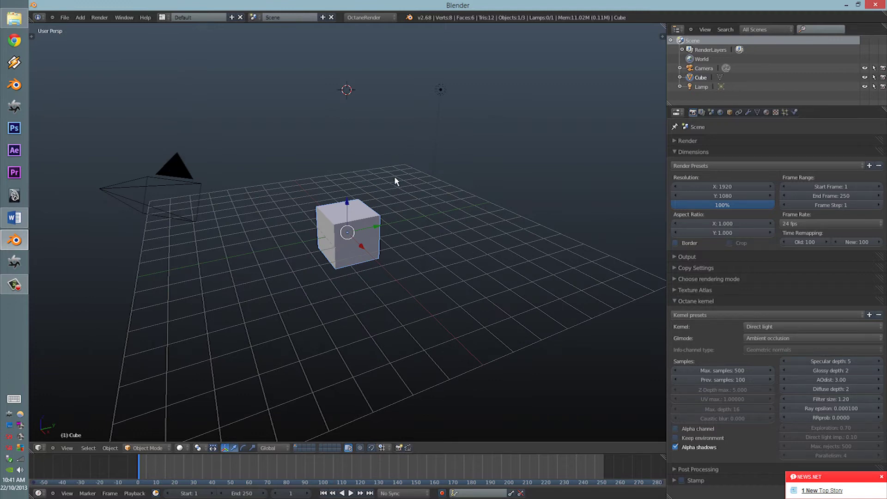
key("alt+z")
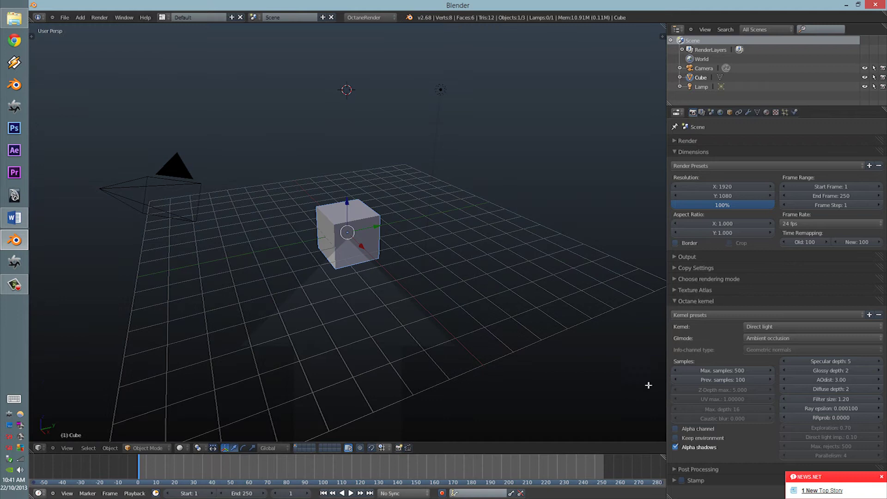
key("alt+z")
Merge away the timeline and outliner, narrow Properties, and split the 3D view side by side.
left_click_drag(652, 479, 651, 470)
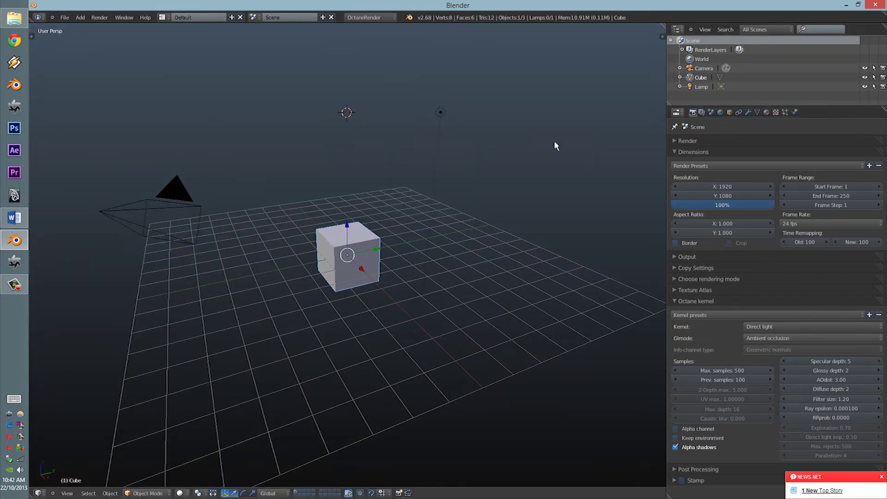
left_click_drag(884, 114, 883, 102)
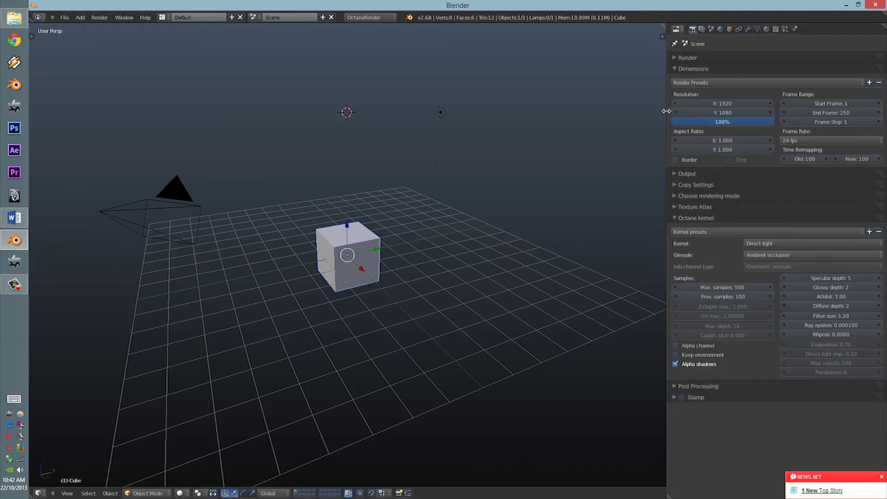
left_click_drag(665, 112, 737, 98)
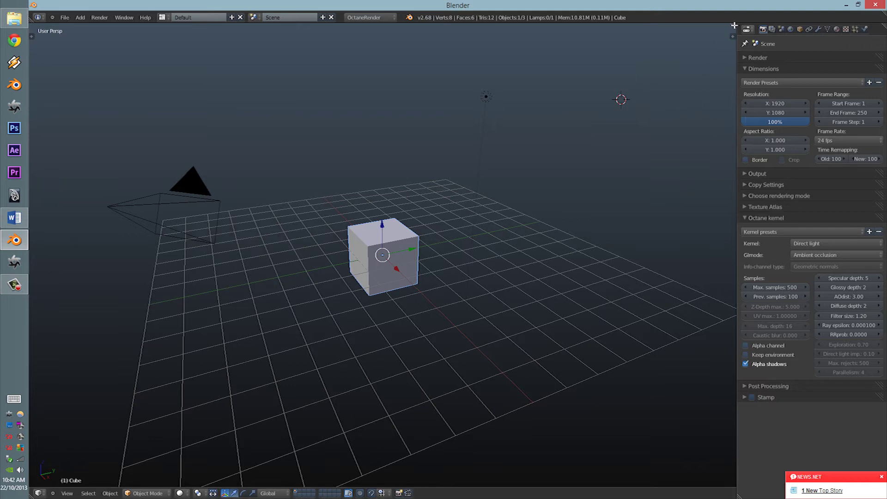
left_click_drag(733, 26, 160, 30)
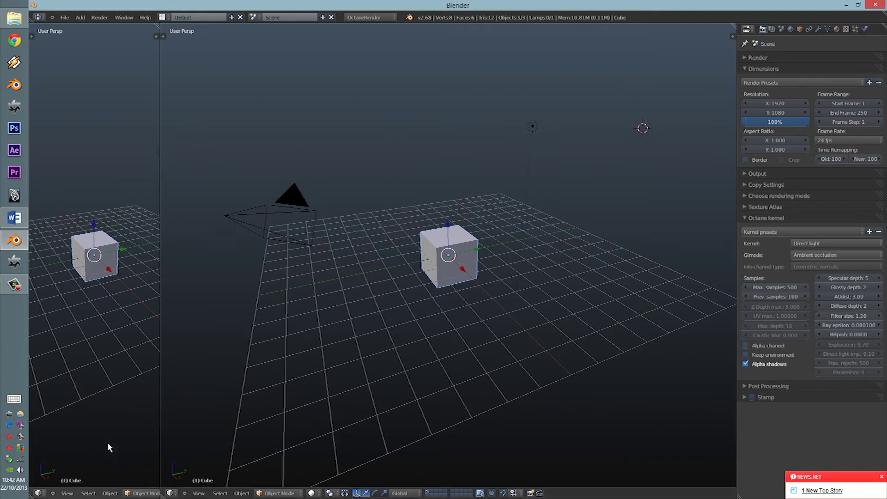
Turn the left area into the Materials LiveDB browser and split the 3D view horizontally.
left_click(38, 493)
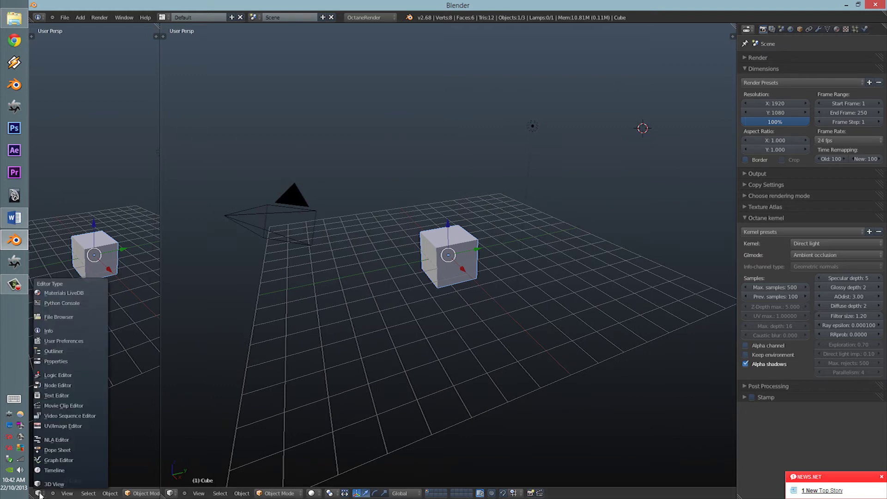
left_click(73, 296)
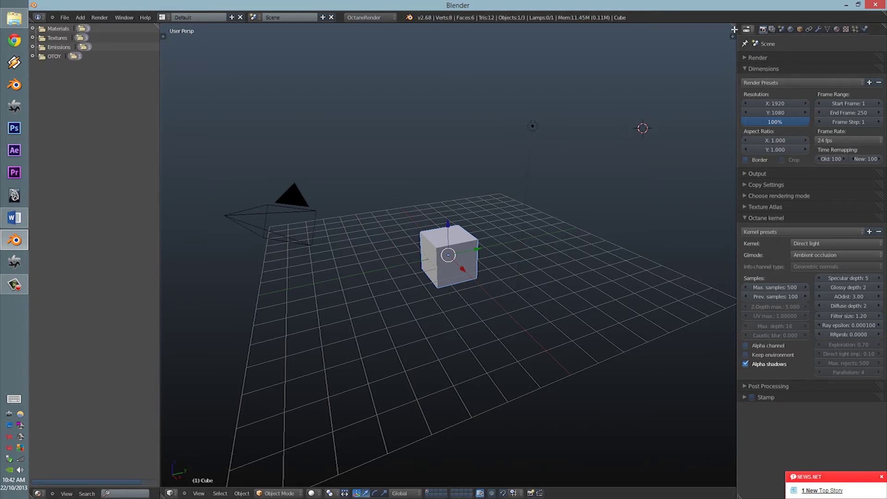
left_click_drag(734, 29, 711, 276)
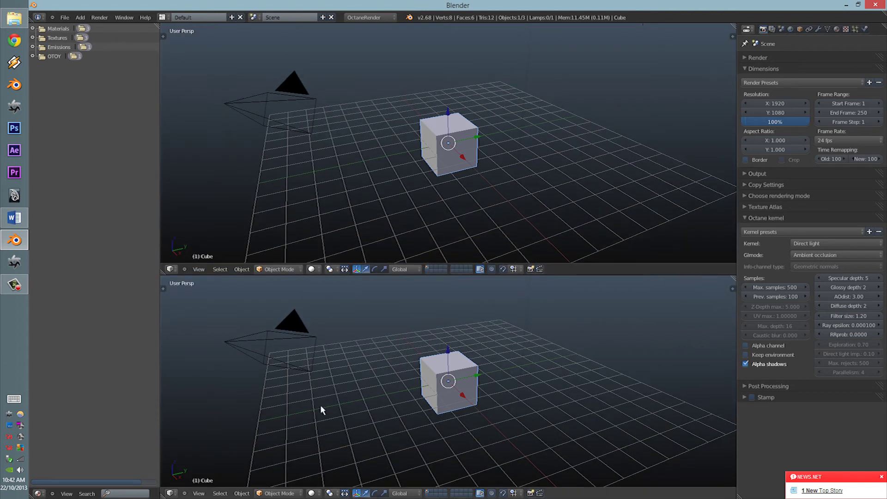
left_click(316, 441)
Make the lower area a material shader Node Editor, deleting the new nodes and hiding its sidebar.
left_click(171, 493)
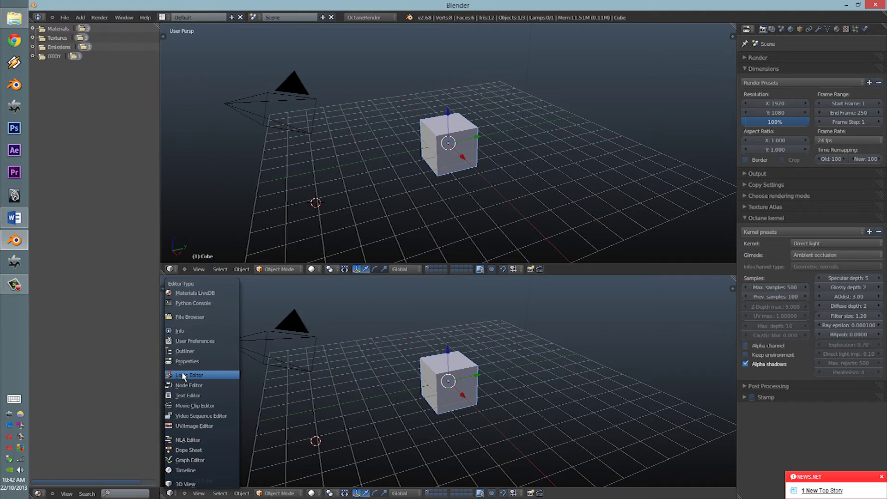
left_click(185, 385)
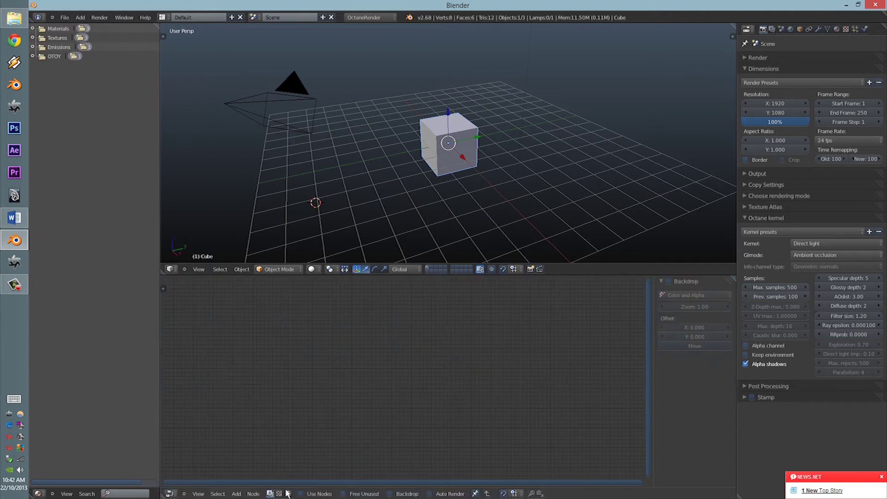
left_click(289, 493)
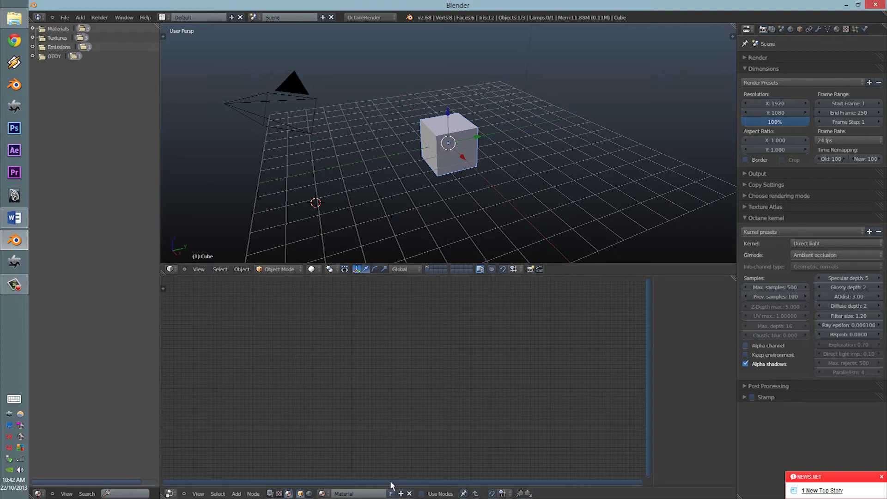
left_click(421, 494)
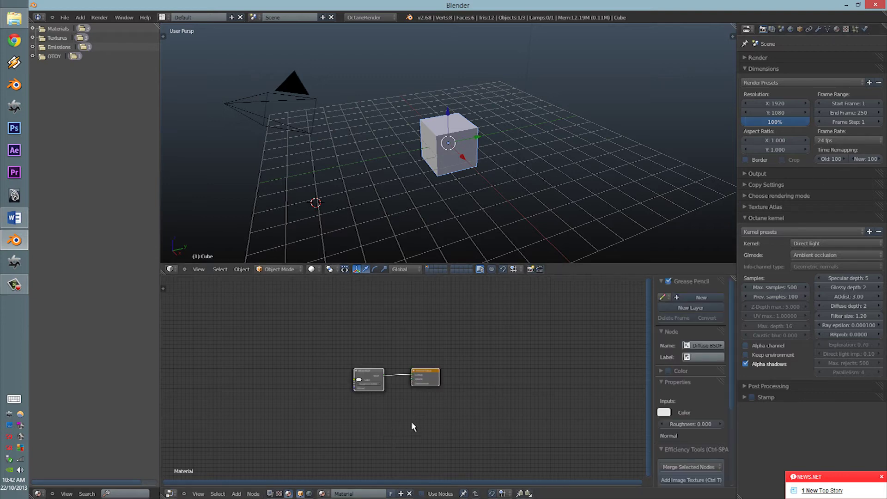
key("x")
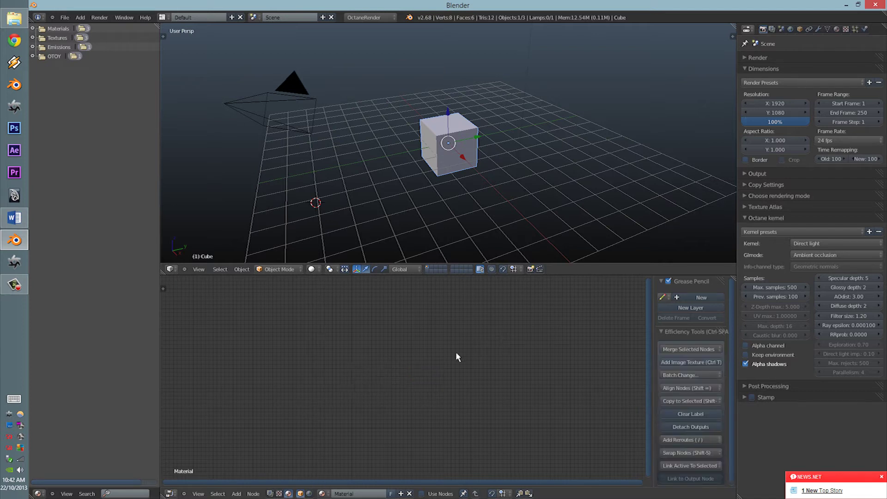
key("n")
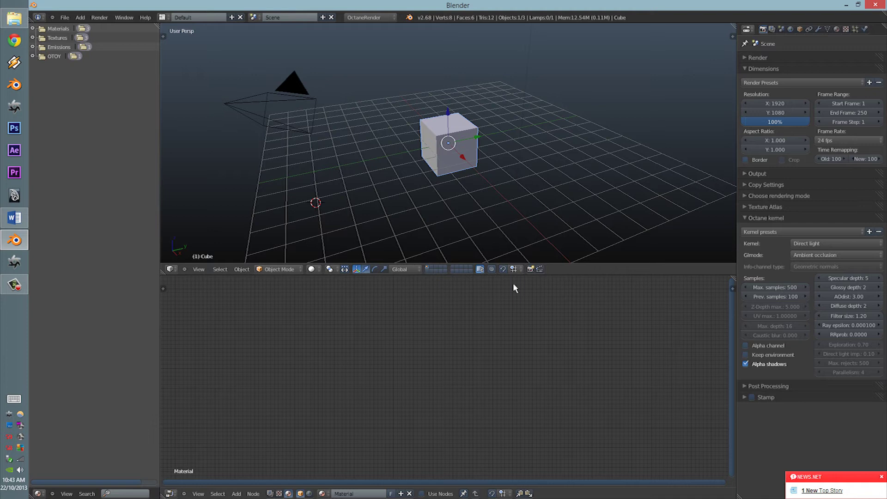
Orbit behind the cube, shorten the node editor, and narrow the materials browser.
middle_click_drag(353, 135, 404, 136)
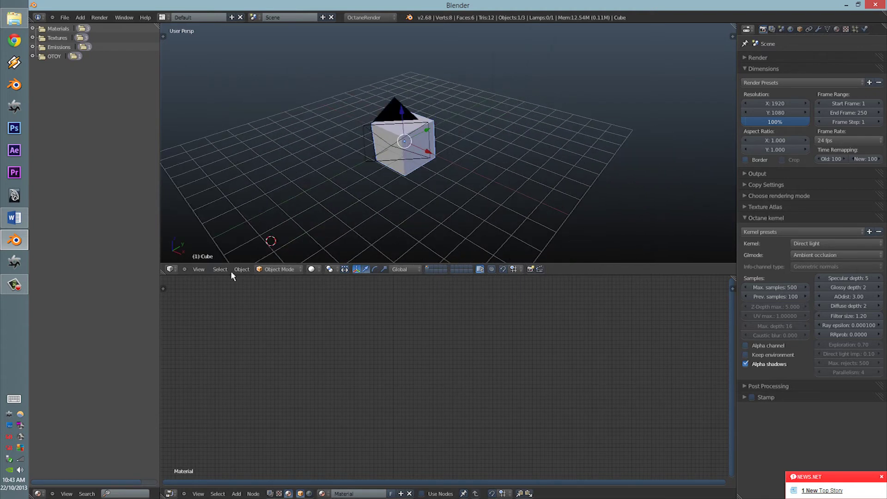
left_click_drag(232, 276, 231, 298)
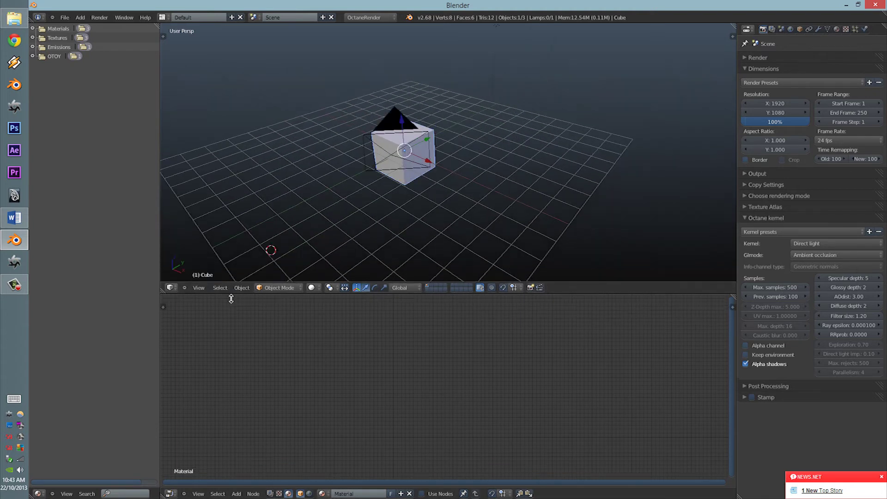
left_click_drag(159, 198, 147, 190)
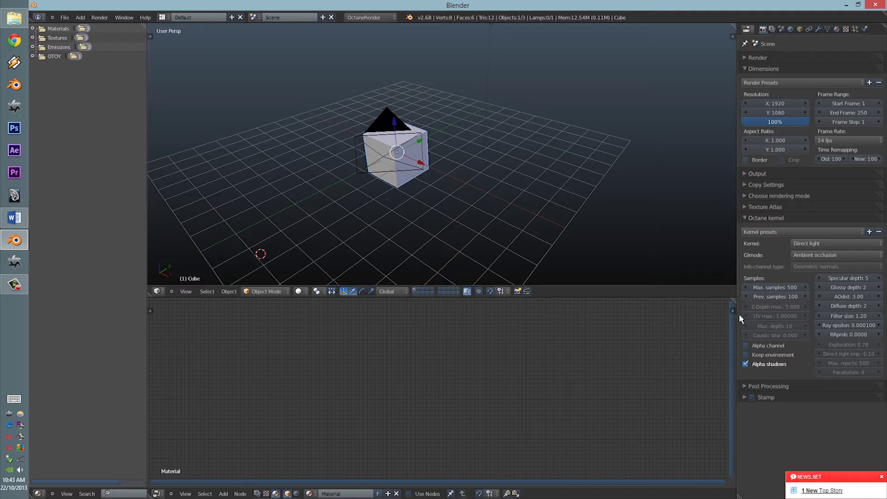
Split off an image editor beside the node editor, then merge it back.
left_click_drag(734, 312, 443, 333)
left_click(453, 493)
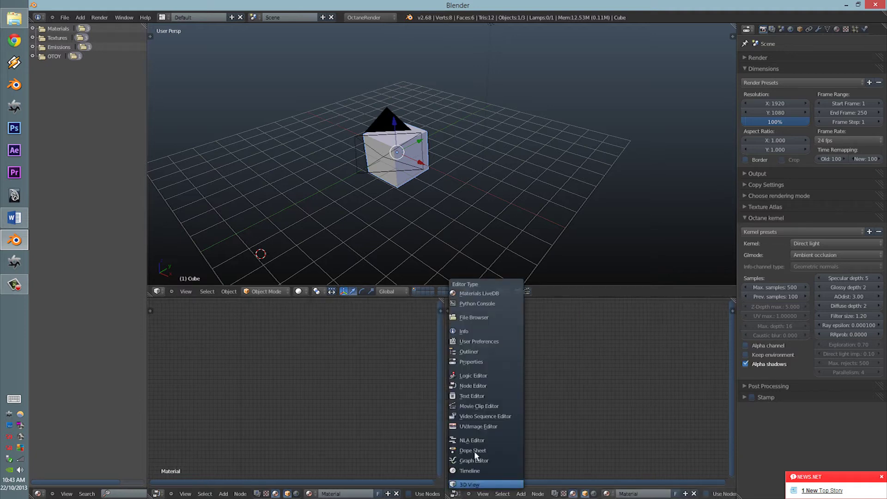
left_click(467, 428)
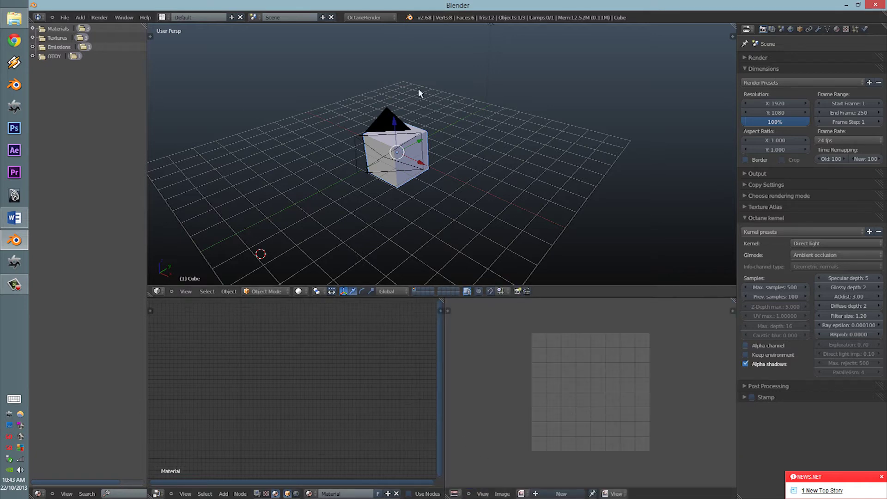
left_click_drag(733, 36, 709, 125)
left_click_drag(442, 303, 522, 306)
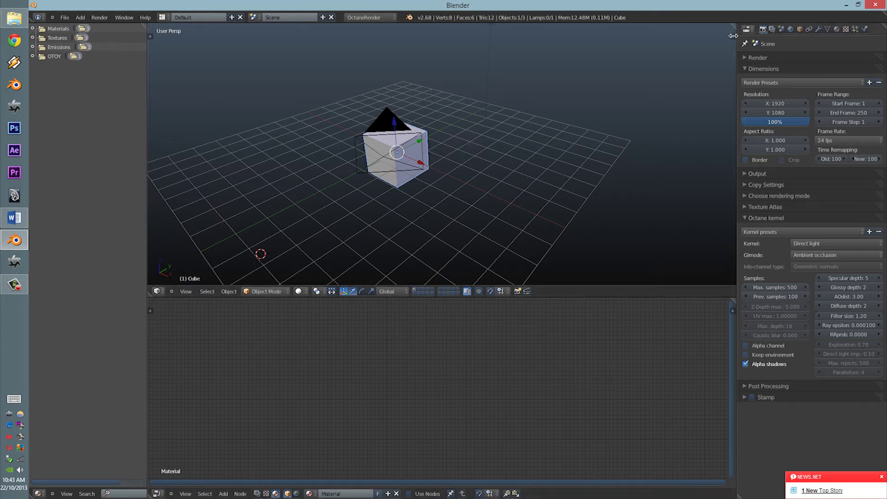
Try further 3D view splits and orbit the scene to a new angle.
left_click_drag(733, 36, 472, 42)
left_click_drag(733, 36, 538, 209)
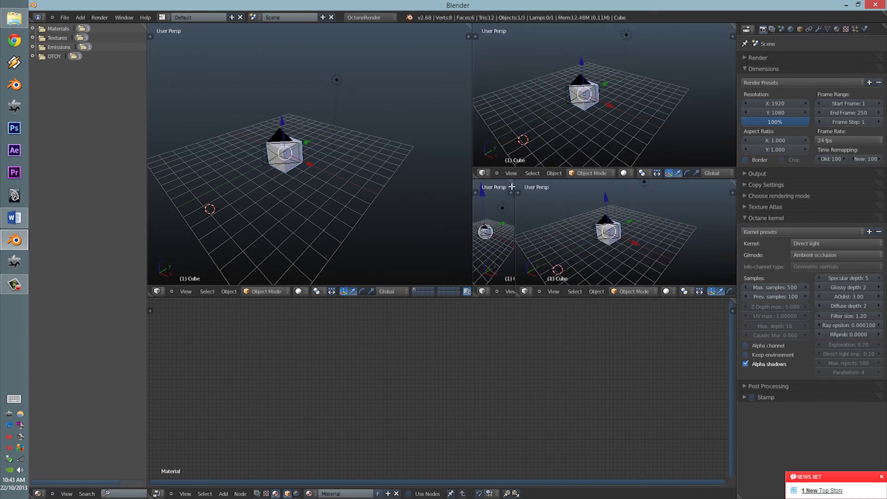
left_click_drag(512, 187, 577, 120)
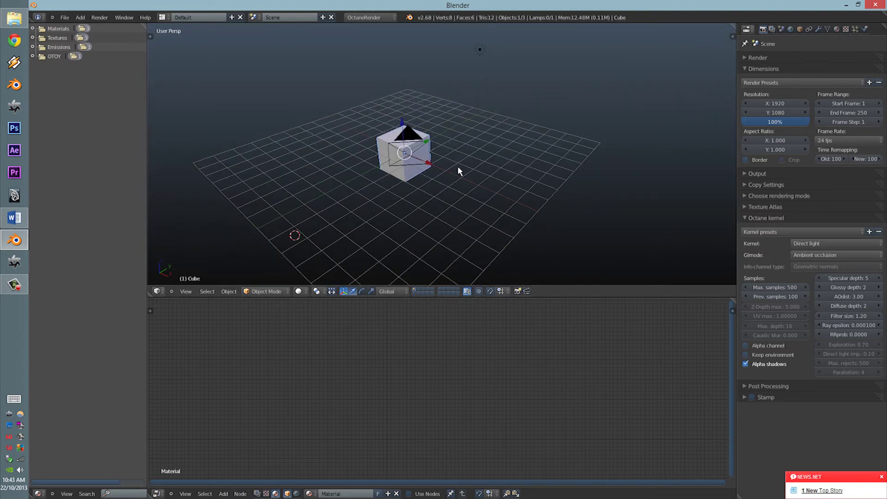
middle_click_drag(458, 171, 513, 174)
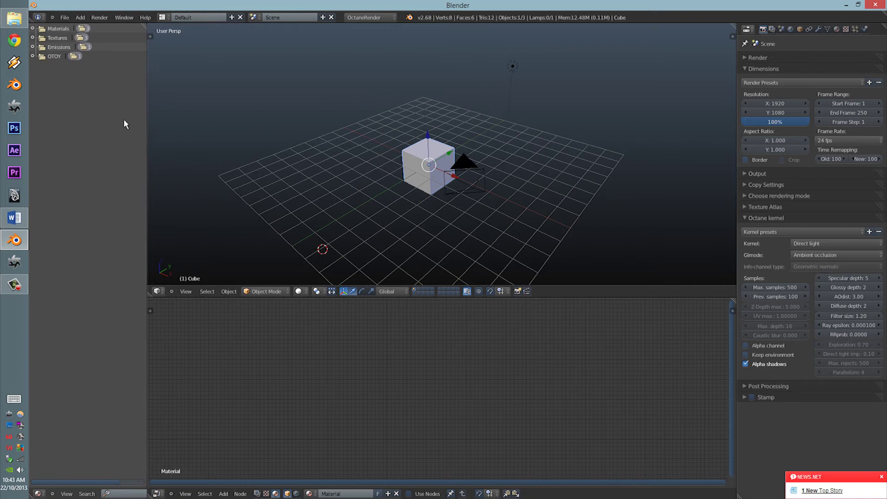
Browse the LiveDB Organic, Non-Organic and Misc material folders, then collapse Materials.
left_click(32, 28)
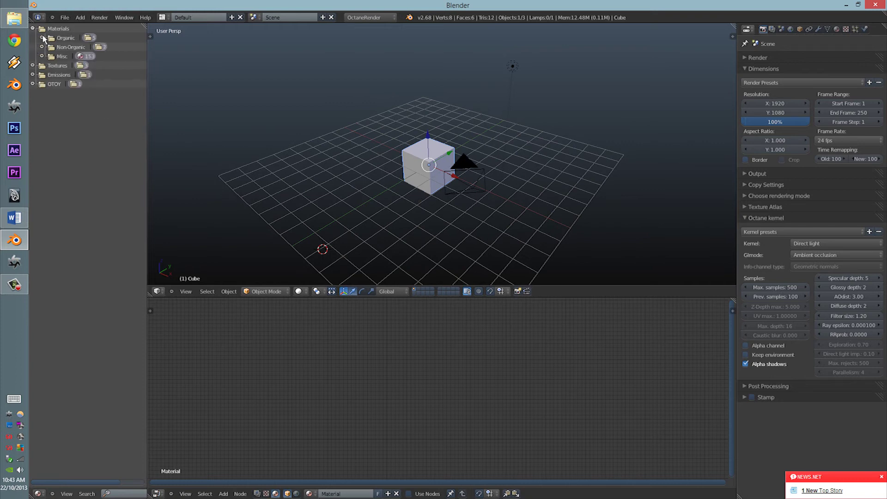
left_click(42, 38)
left_click(41, 93)
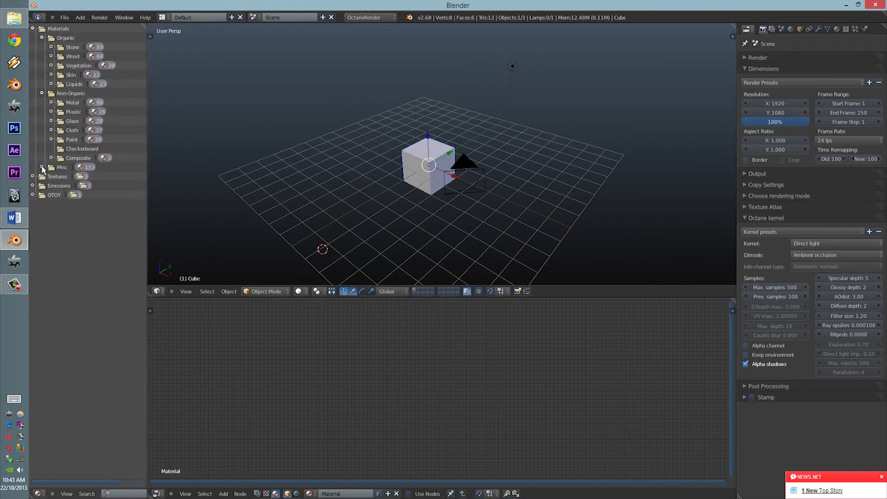
left_click(42, 167)
left_click(33, 28)
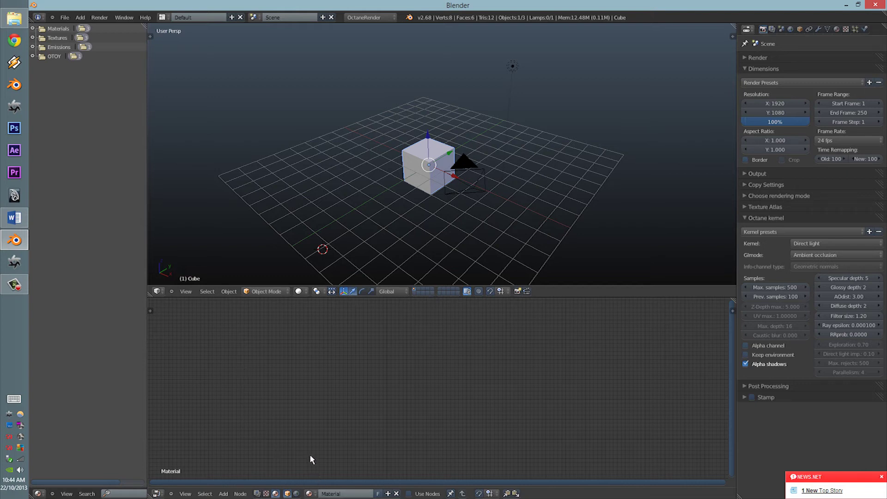
Enable World nodes, delete the Background node, and widen the properties area.
left_click(409, 493)
left_click(409, 494)
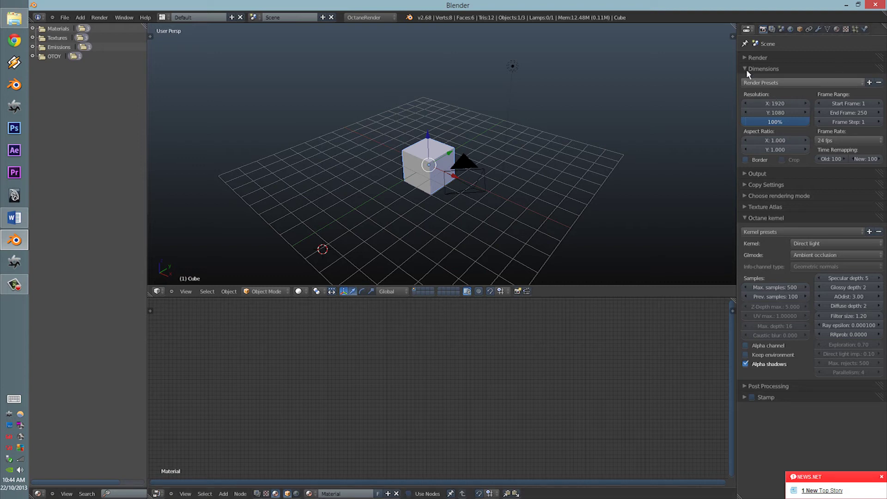
left_click(295, 493)
left_click(421, 493)
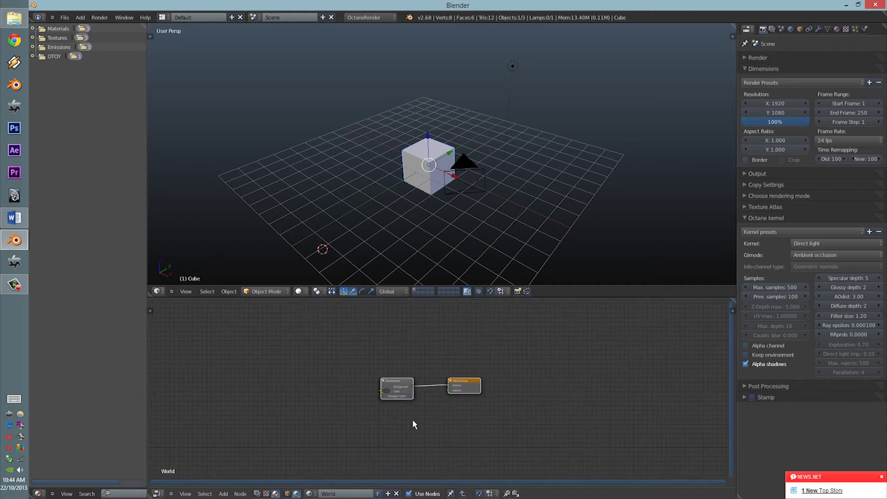
left_click_drag(375, 385, 312, 348)
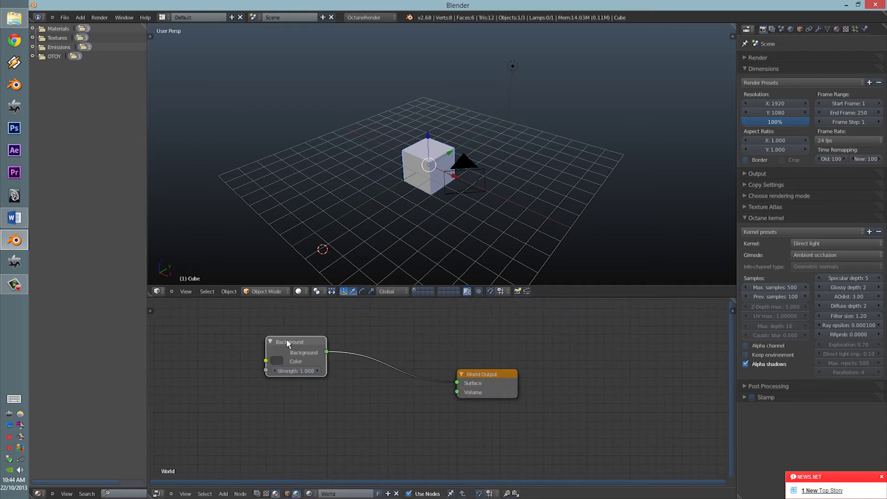
key("x")
key("shift+a")
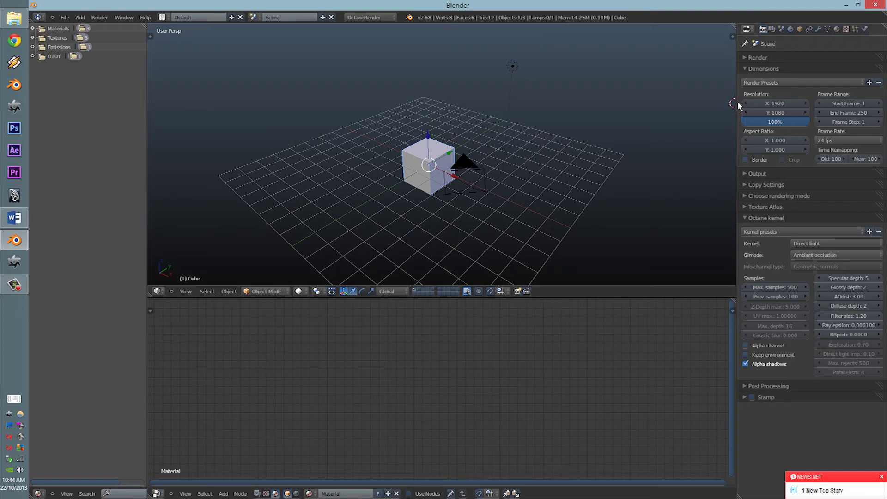
left_click_drag(736, 101, 659, 105)
Fold Dimensions and Octane kernel, show Render settings, and toggle the first GPU.
left_click(679, 70)
left_click(681, 126)
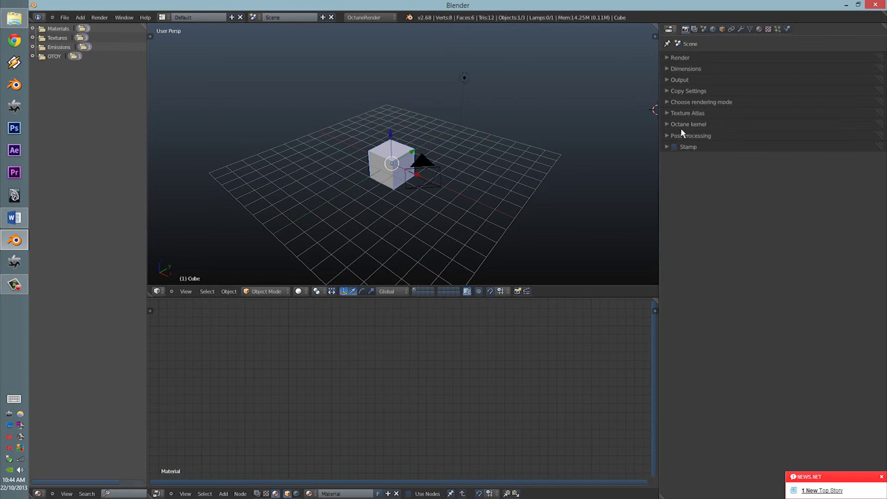
left_click(689, 57)
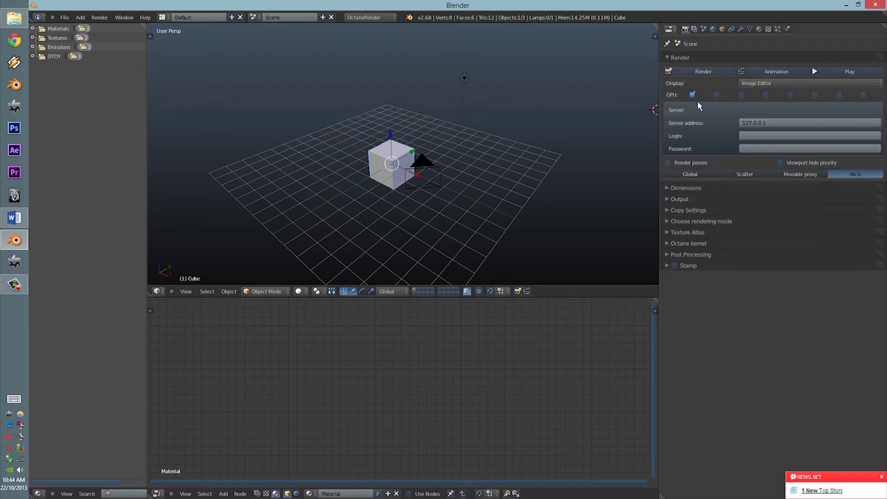
left_click(692, 94)
Cycle the render mode through Scatter, Movable proxy and As is, ending on Global.
left_click(698, 175)
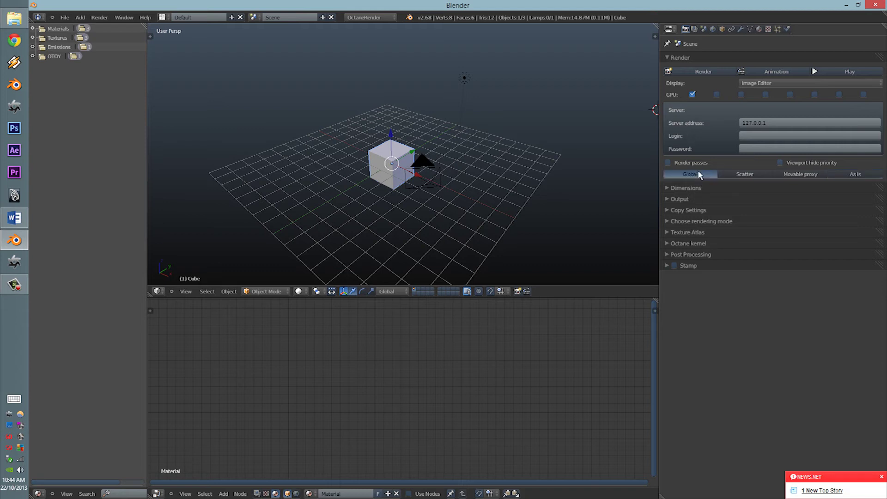
left_click(746, 174)
left_click(805, 180)
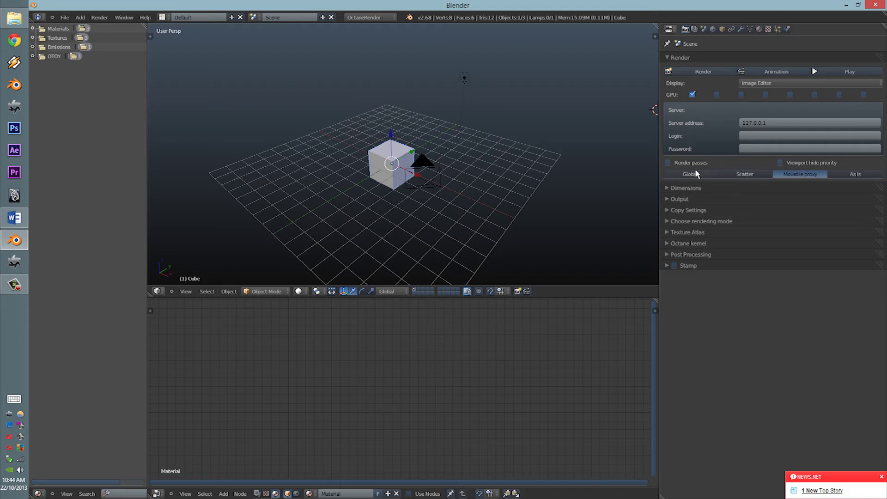
left_click(856, 175)
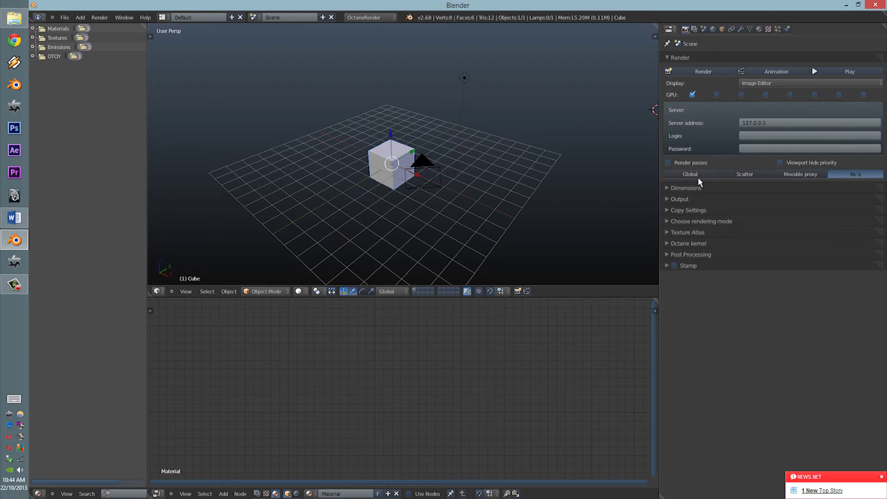
left_click(699, 176)
left_click(693, 57)
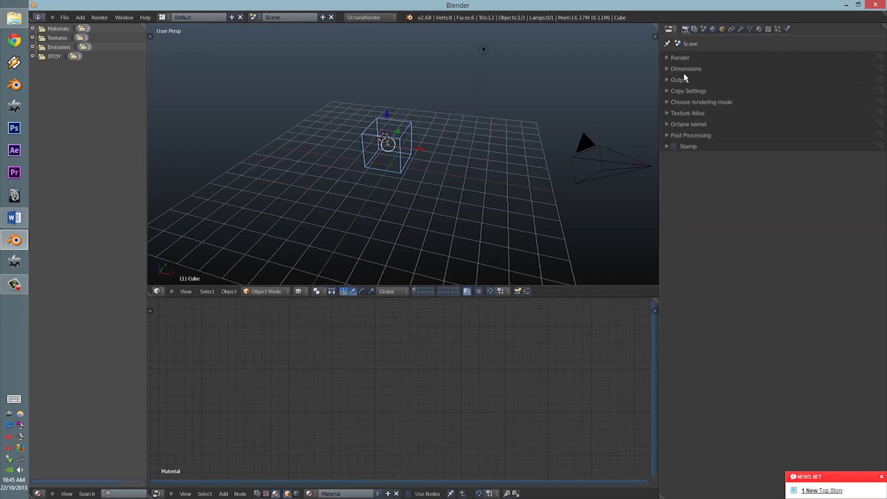
left_click(683, 70)
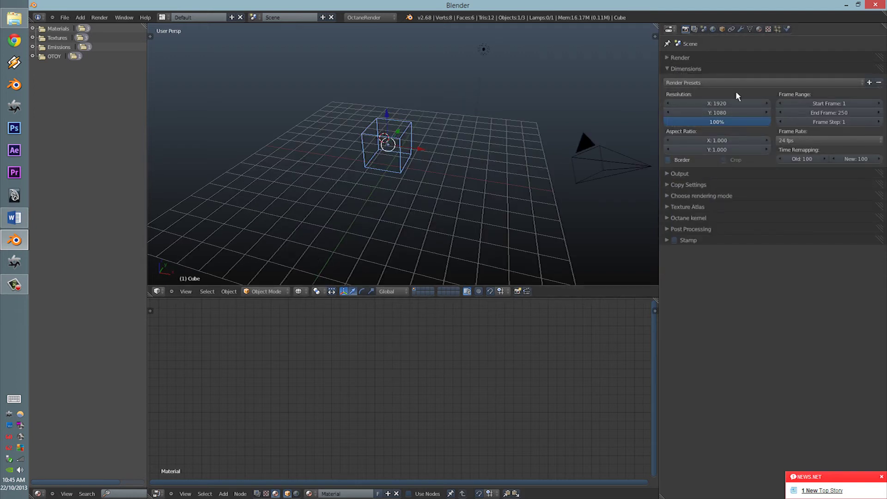
left_click(699, 84)
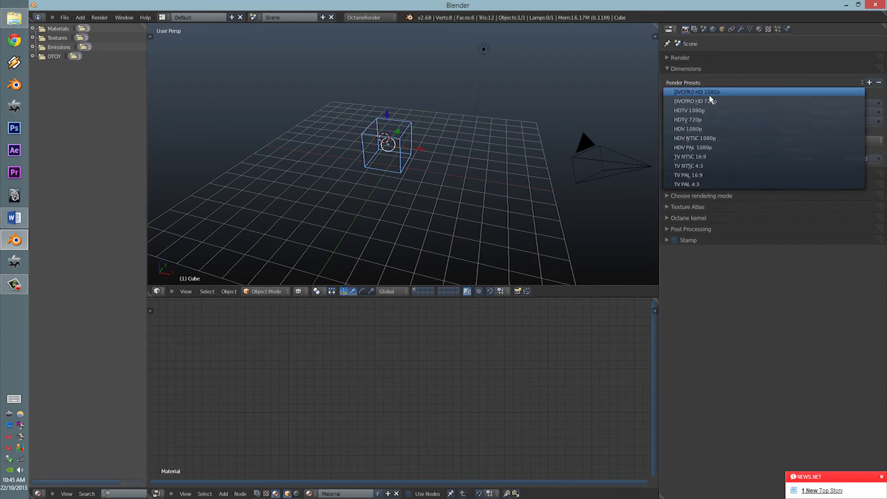
left_click(687, 83)
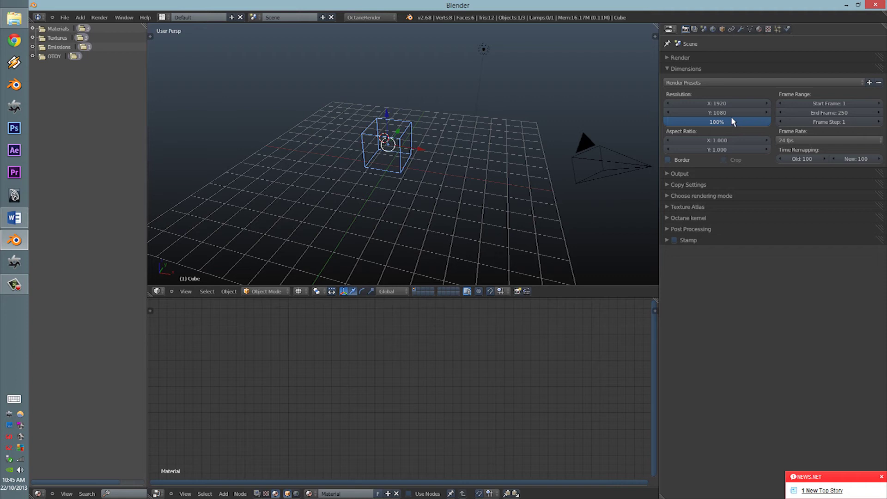
left_click(686, 69)
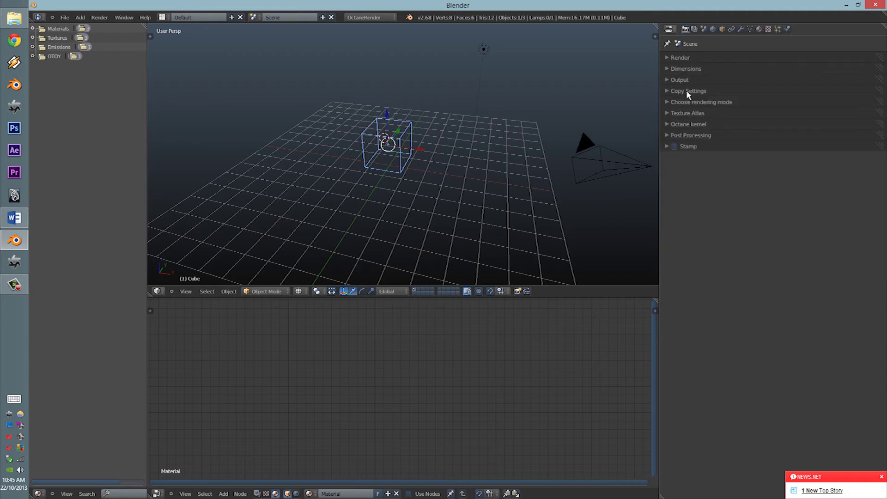
left_click(691, 79)
left_click(684, 81)
Raise PNG output compression to 100%, check the file formats, and fold Output.
left_click(690, 79)
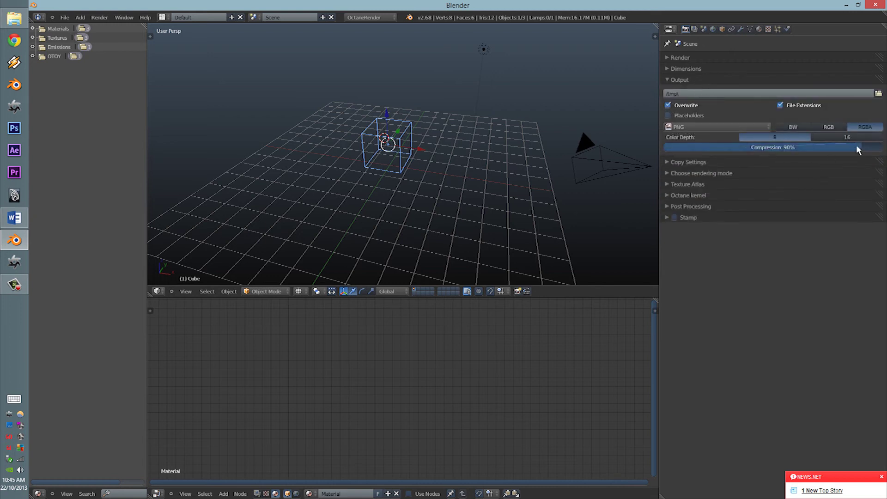
left_click_drag(856, 147, 869, 147)
left_click(721, 125)
left_click(670, 79)
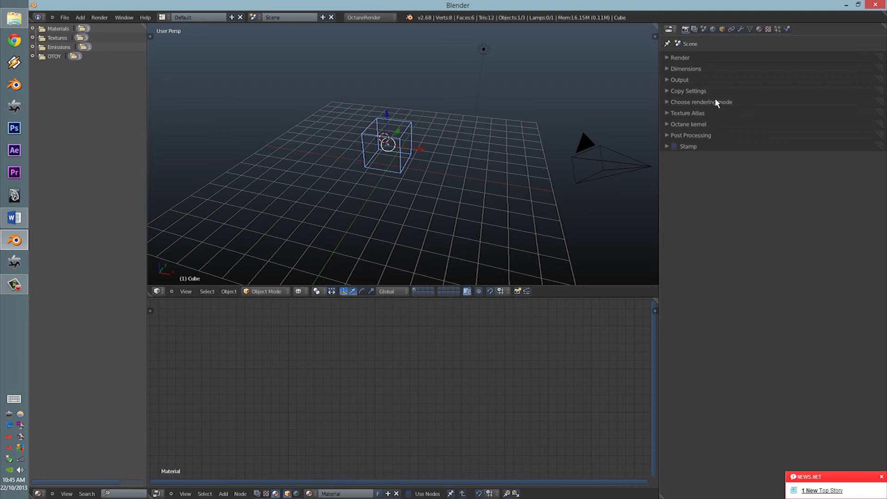
Peek at Choose rendering mode and Copy Settings, then show the Octane kernel settings.
left_click(699, 102)
left_click(699, 102)
left_click(693, 91)
left_click(693, 91)
left_click(697, 124)
Peek at the Texture Atlas settings and the kernel presets list.
left_click(694, 113)
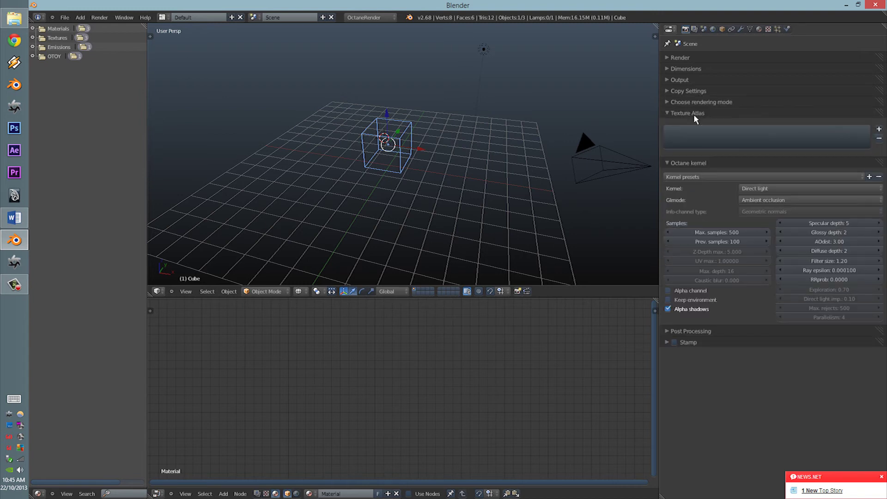
left_click(695, 113)
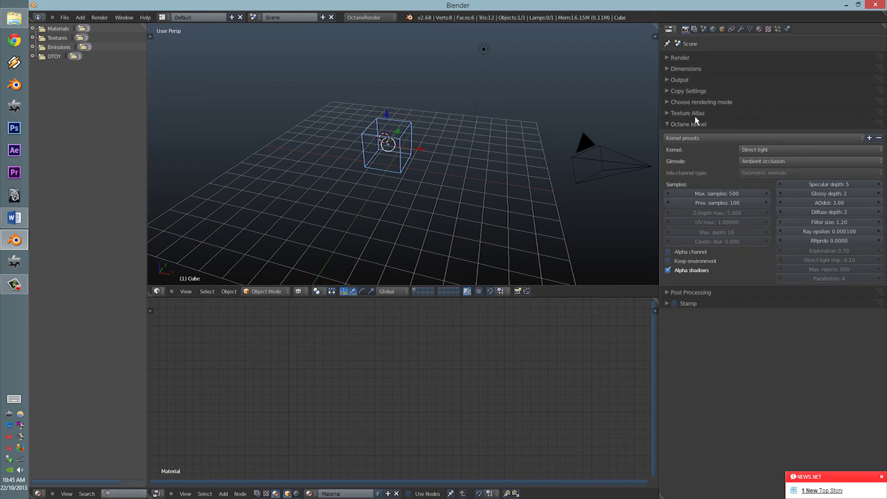
left_click(723, 135)
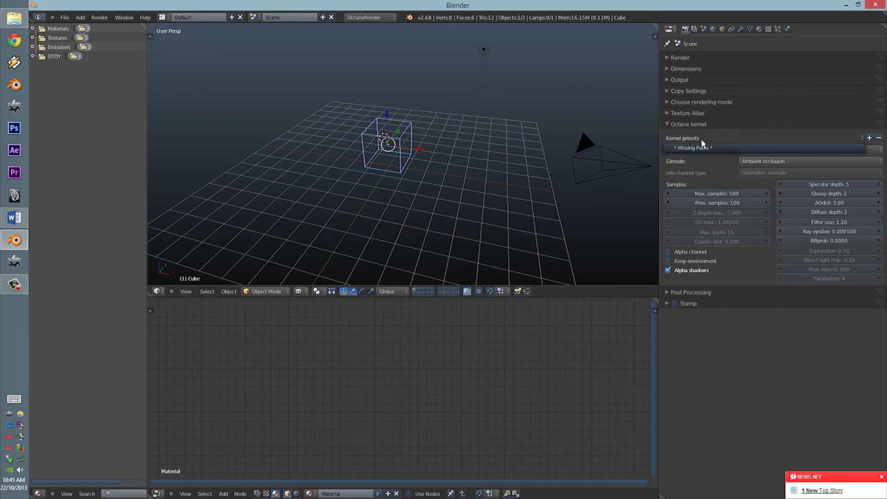
left_click(668, 129)
Check the kernel and GI mode lists, keeping Direct light and Ambient occlusion.
left_click(754, 150)
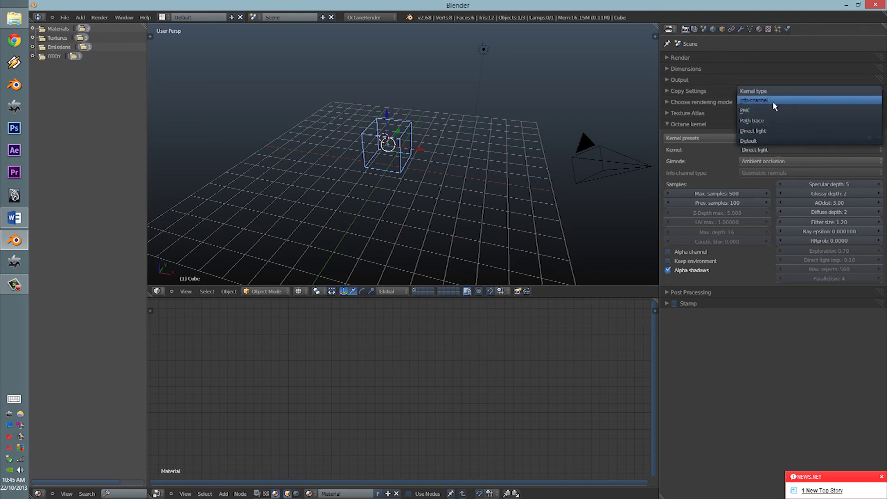
left_click(765, 131)
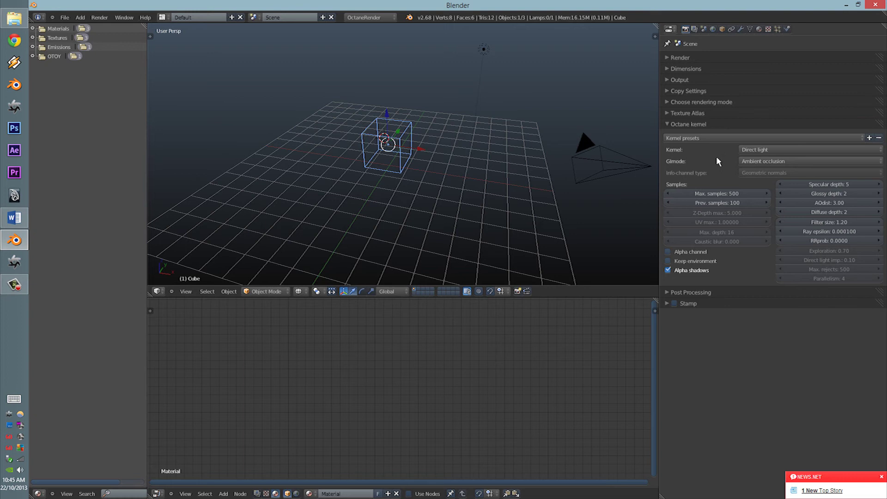
left_click(748, 161)
left_click(760, 153)
left_click(760, 151)
left_click(764, 162)
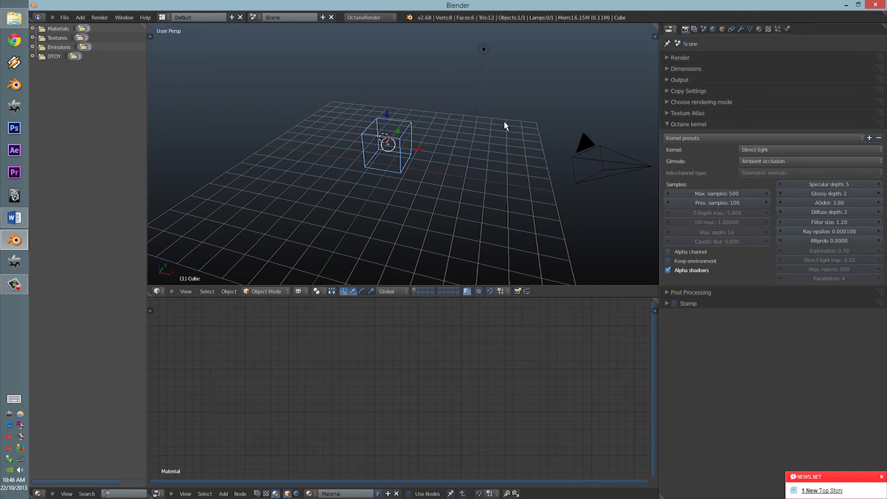
Orbit the view, select the camera, and show its data settings.
middle_click_drag(445, 101, 404, 100)
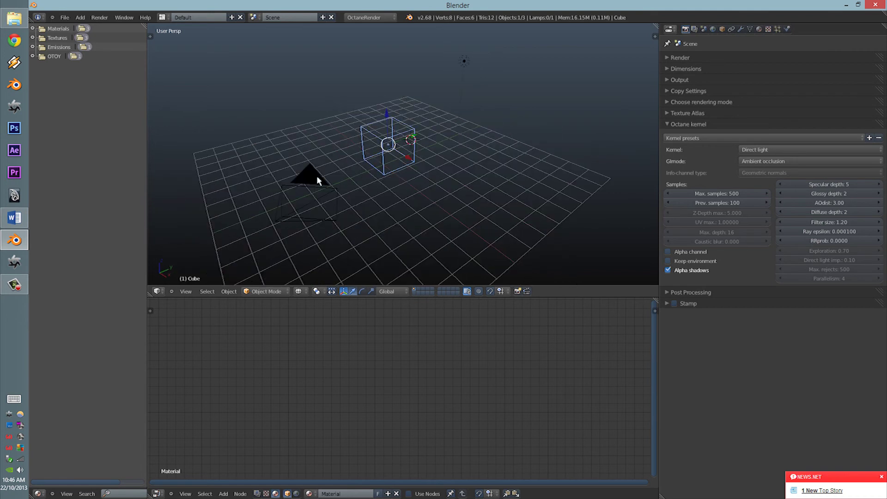
middle_click_drag(358, 187, 468, 174)
right_click(382, 187)
left_click(740, 29)
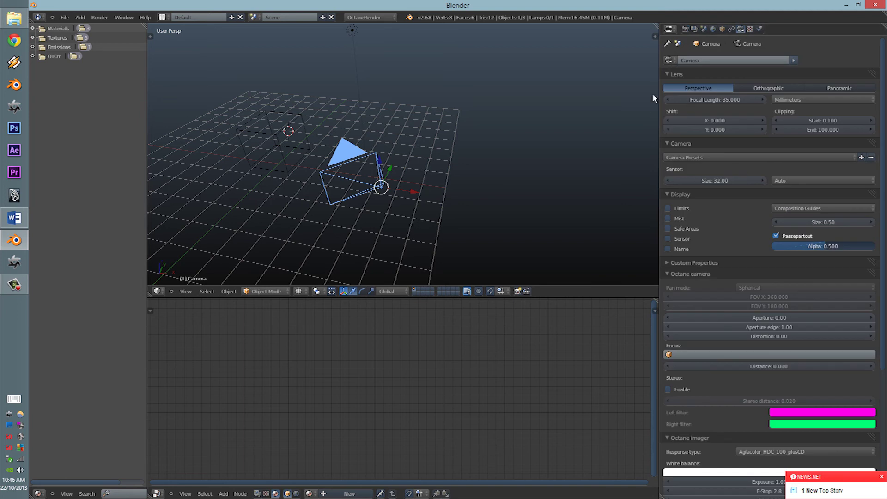
Collapse all camera panels and move Octane camera, imager and postprocessor to the top.
left_click(669, 74)
left_click(667, 86)
left_click(669, 95)
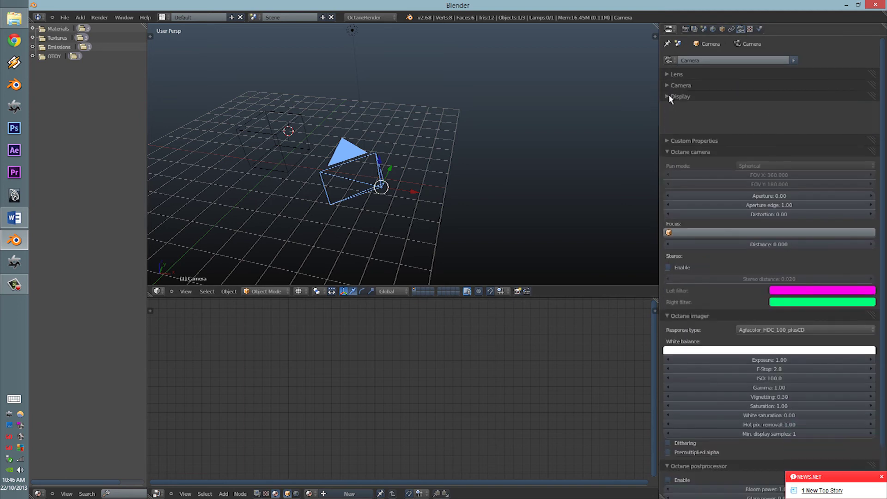
left_click(671, 118)
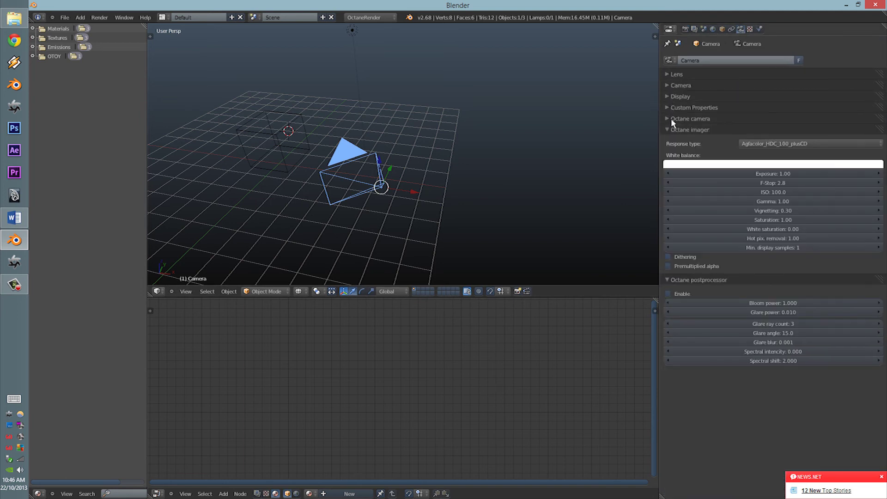
left_click(672, 129)
left_click(674, 140)
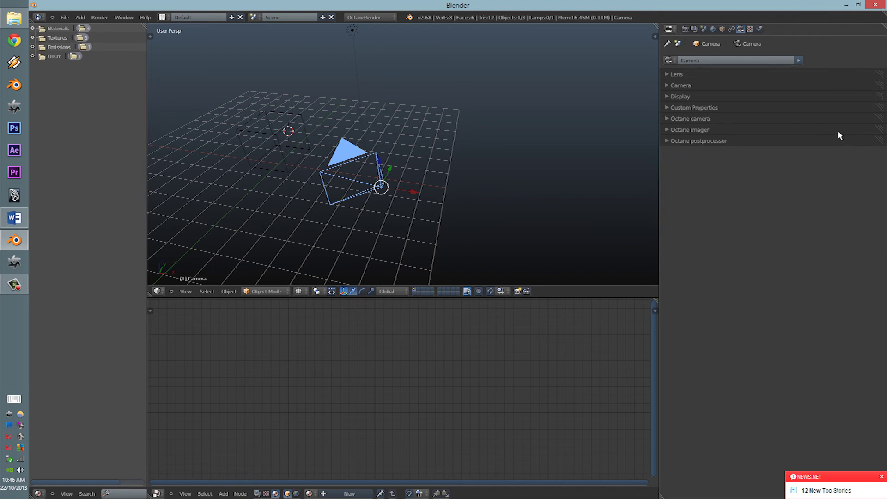
left_click_drag(881, 122, 872, 83)
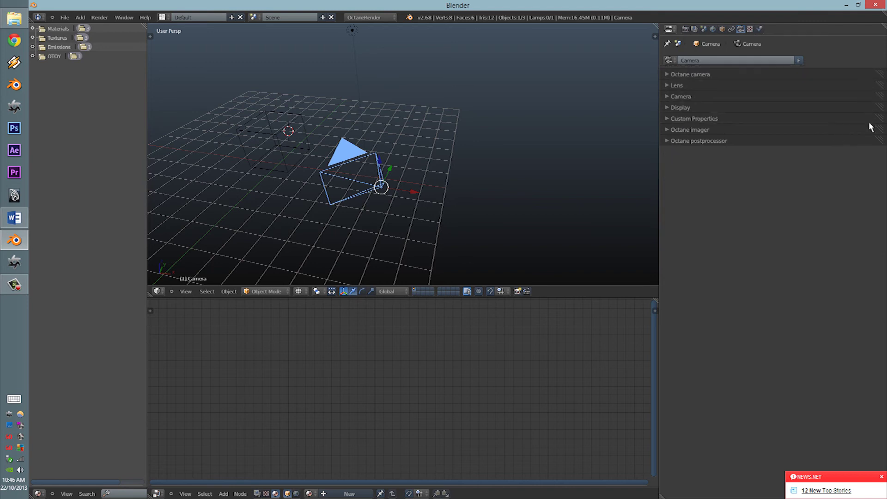
left_click_drag(879, 123, 873, 84)
left_click_drag(876, 143, 867, 109)
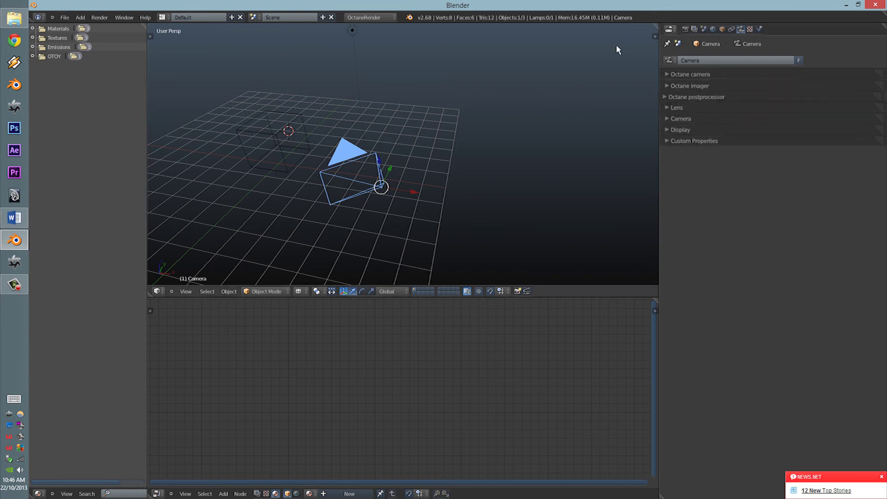
Try the Octane camera pan modes, leaving it on Spherical.
left_click(670, 74)
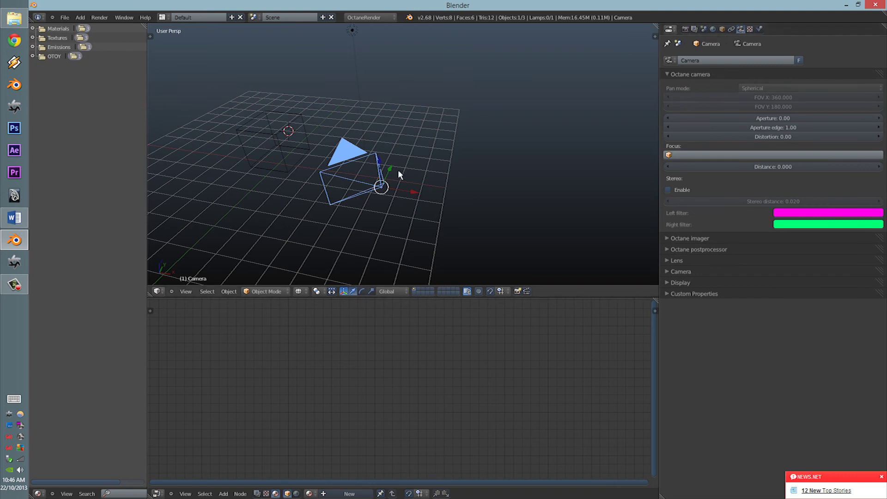
middle_click_drag(399, 175, 469, 152)
left_click(750, 88)
left_click(755, 69)
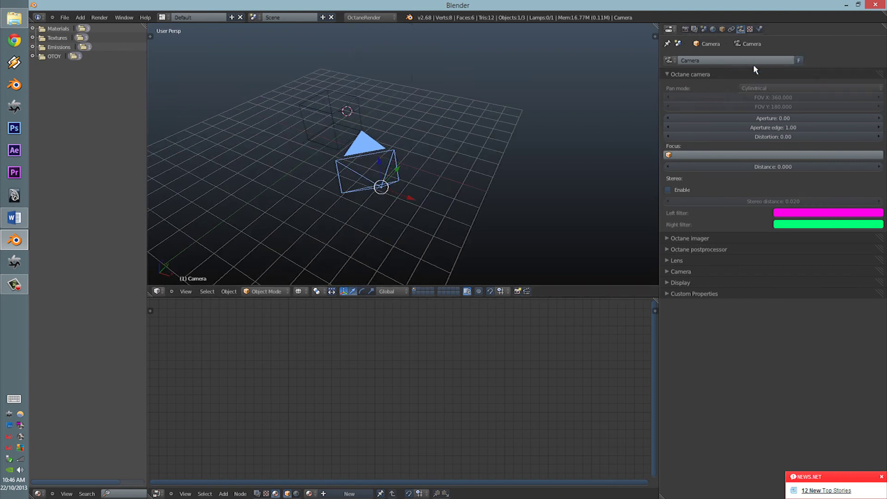
left_click(761, 87)
left_click(761, 81)
left_click(757, 89)
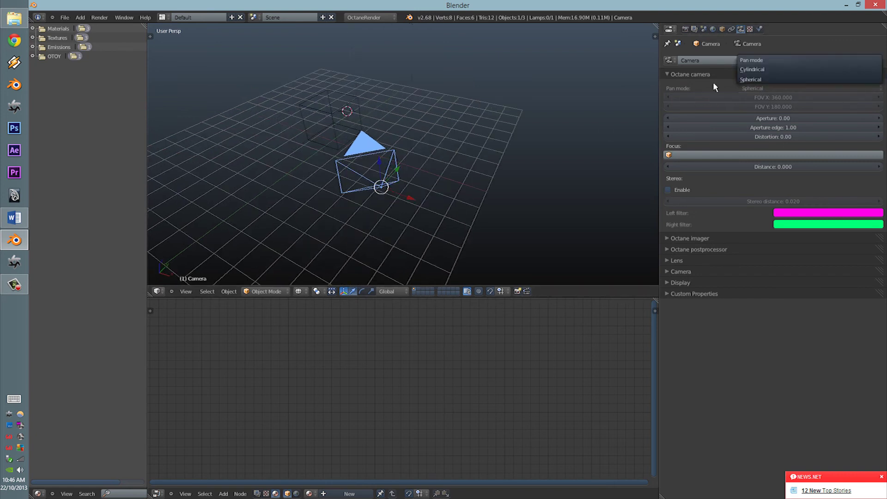
left_click(750, 87)
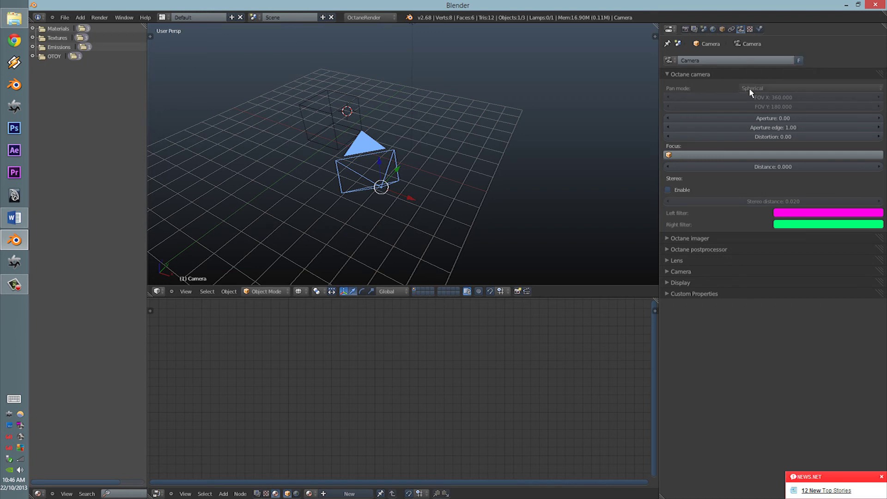
left_click(749, 89)
Confirm FOV X at 360, check focus objects, then expand Octane imager.
left_click(765, 96)
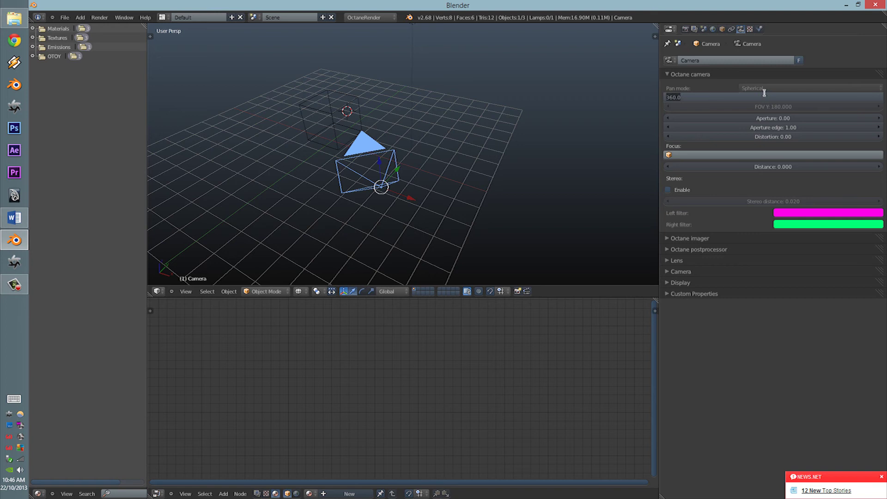
key("Return")
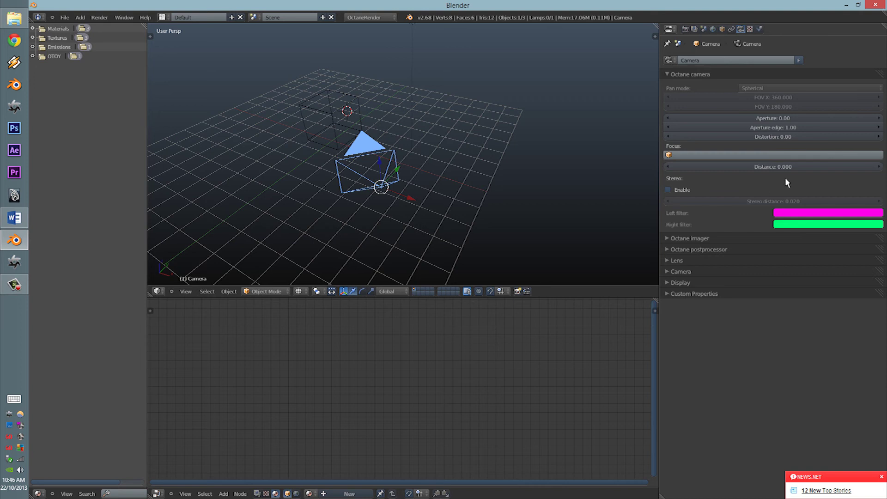
left_click(736, 156)
key("Escape")
left_click(683, 73)
left_click(698, 87)
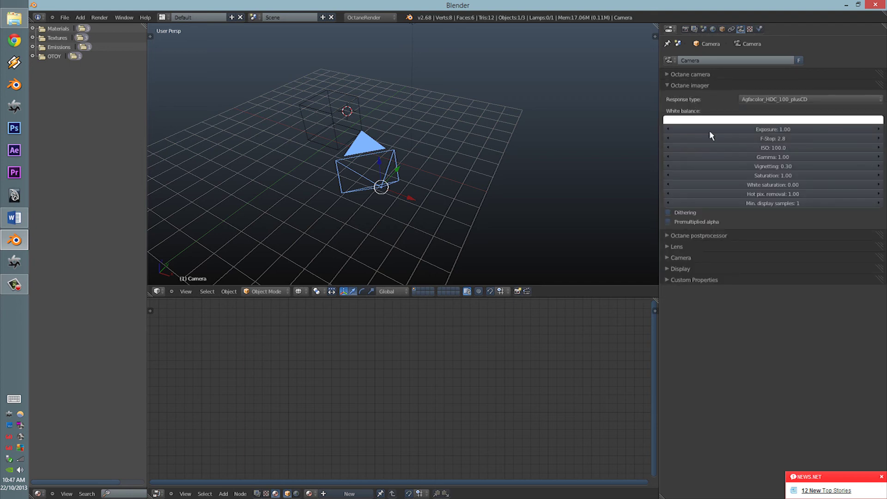
Set the imager response type to Agfachrome_RSX2_100CD and look over the postprocessor settings.
left_click(794, 100)
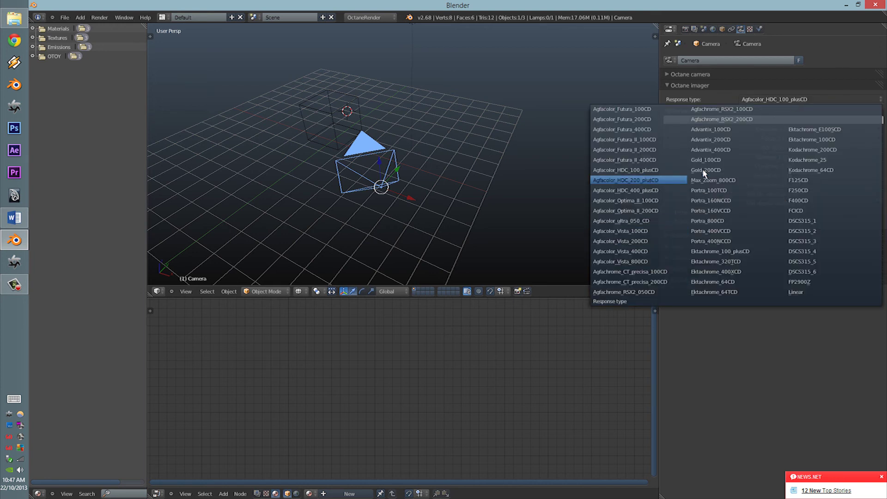
left_click(754, 109)
left_click(689, 87)
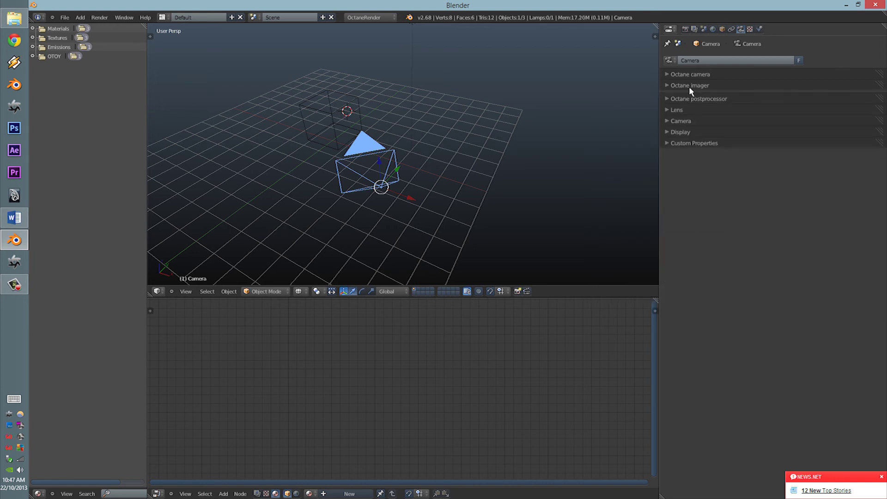
left_click(689, 94)
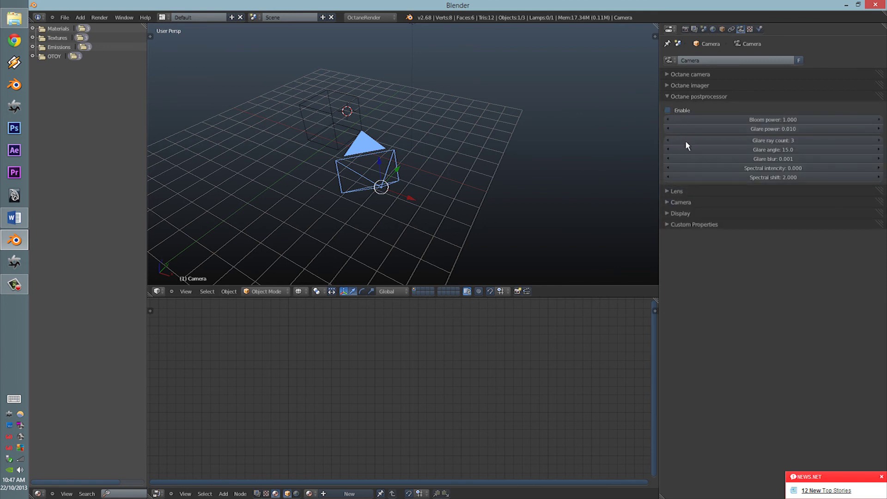
left_click(676, 97)
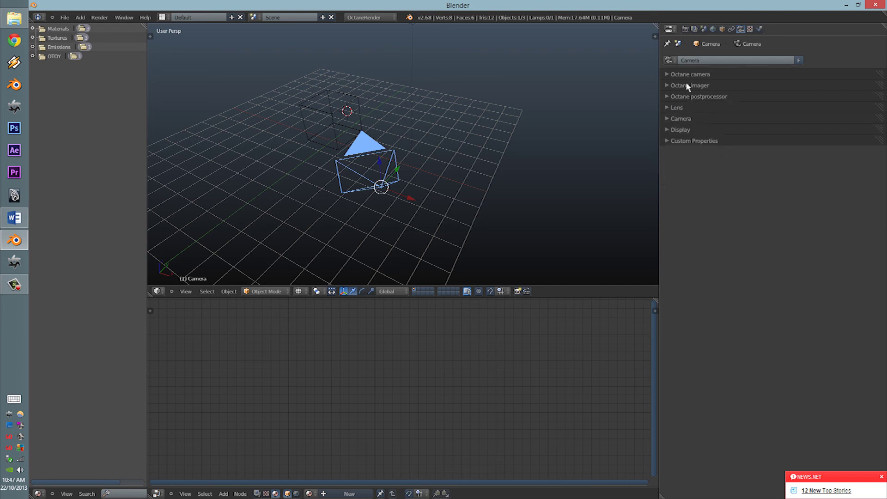
Return to the Octane kernel render settings, orbit lower, and make the cube active.
left_click(685, 29)
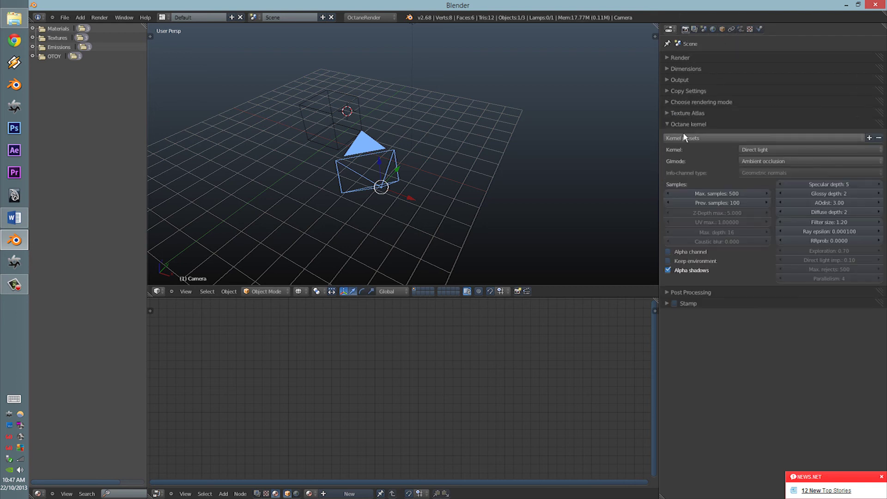
left_click(741, 29)
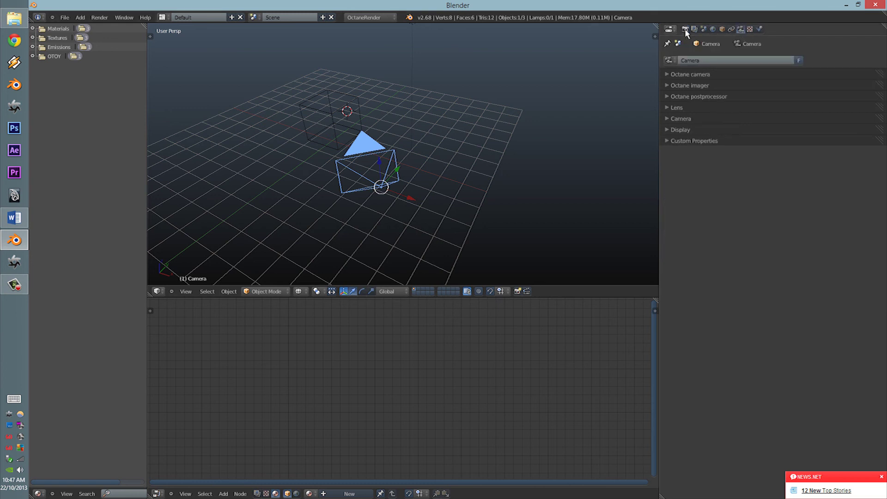
left_click(686, 29)
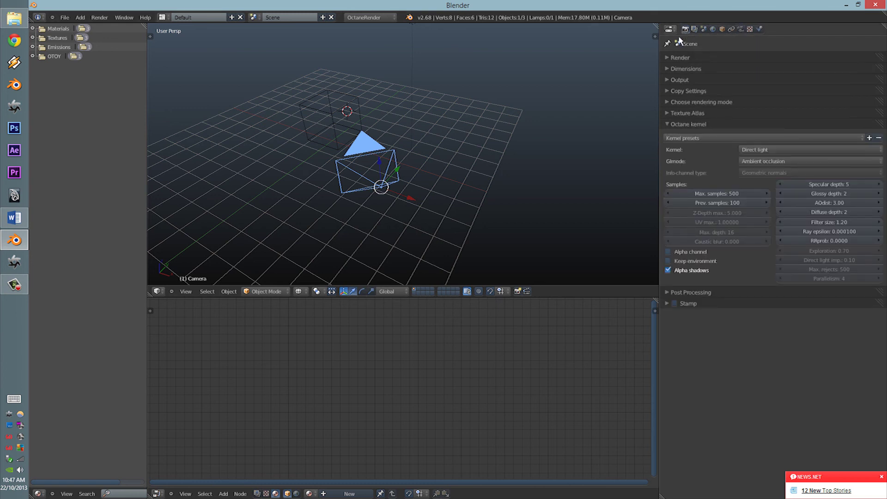
middle_click_drag(262, 240, 346, 176)
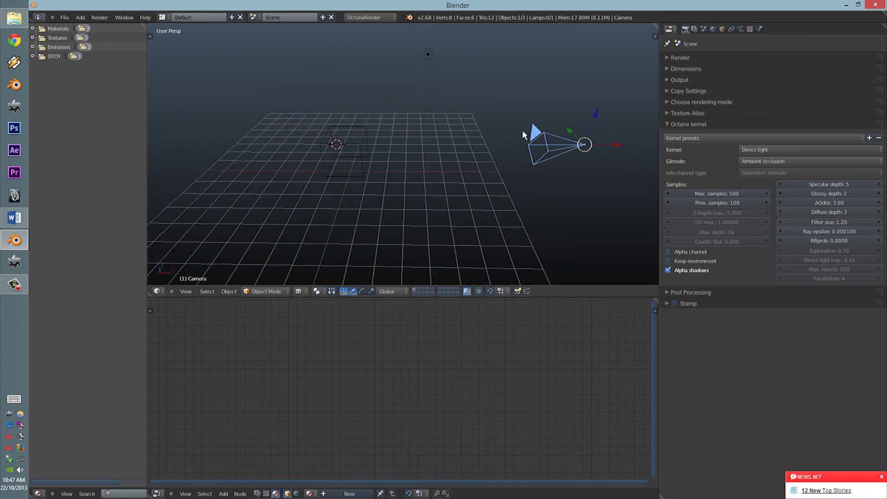
right_click(341, 140)
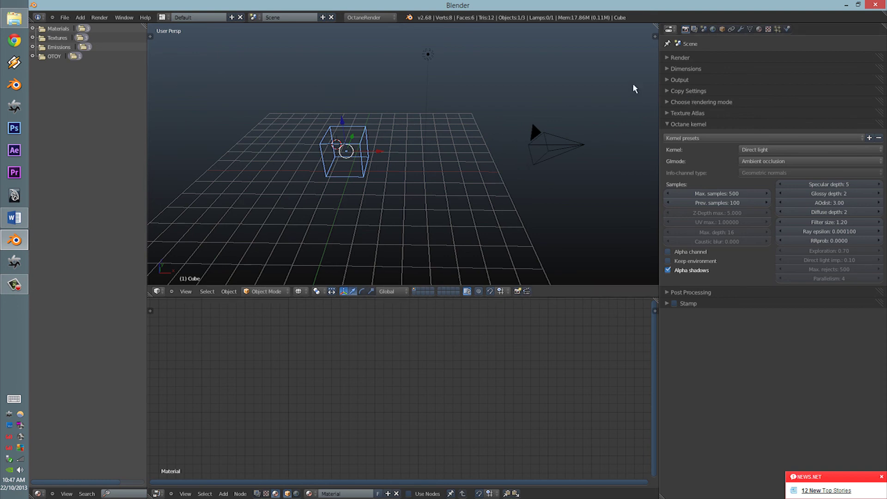
Show the cube's material settings and collapse the MS3D panel.
left_click(759, 29)
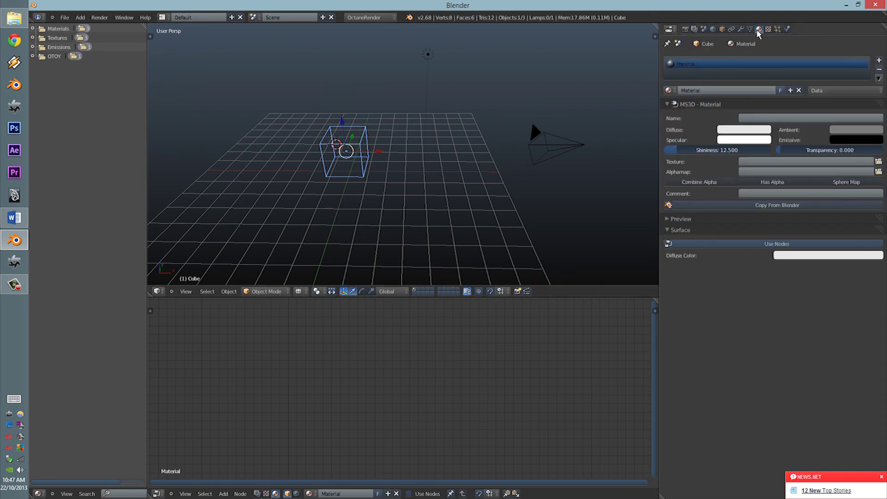
left_click(671, 104)
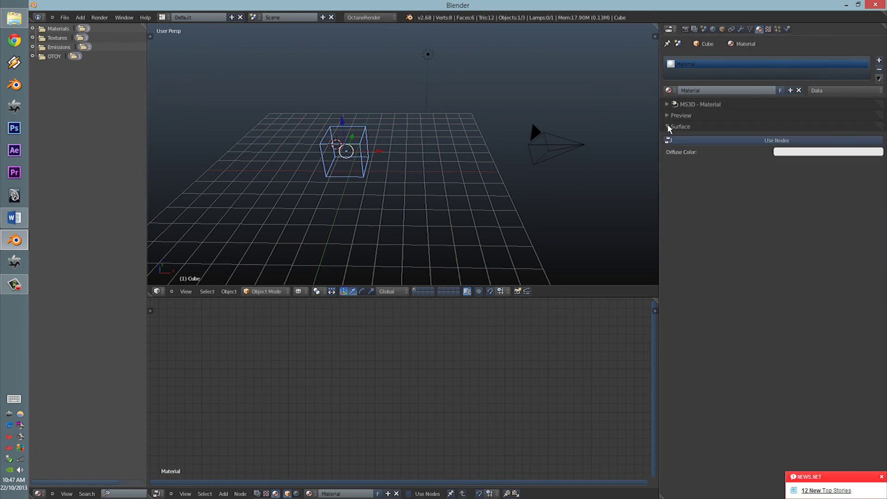
left_click(672, 127)
left_click(670, 126)
Enable Use Nodes and set the Surface shader to Octane Diffuse Mat.
left_click(765, 144)
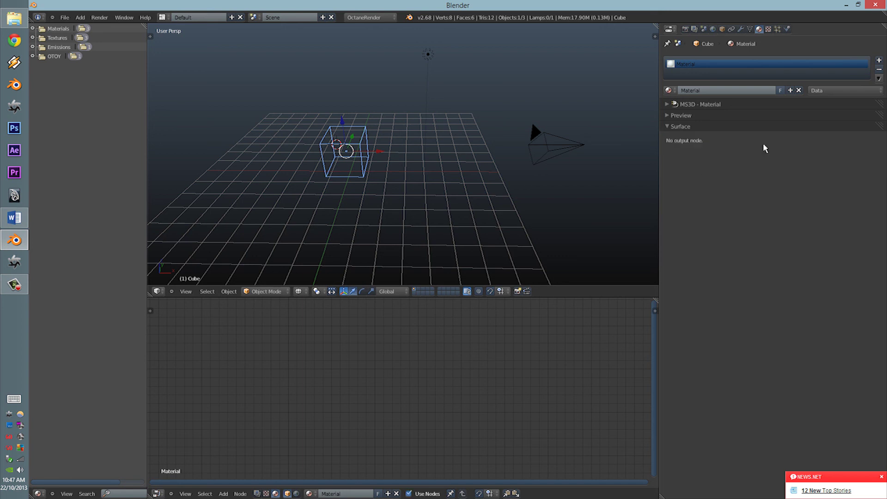
left_click(682, 115)
left_click(683, 116)
left_click(756, 140)
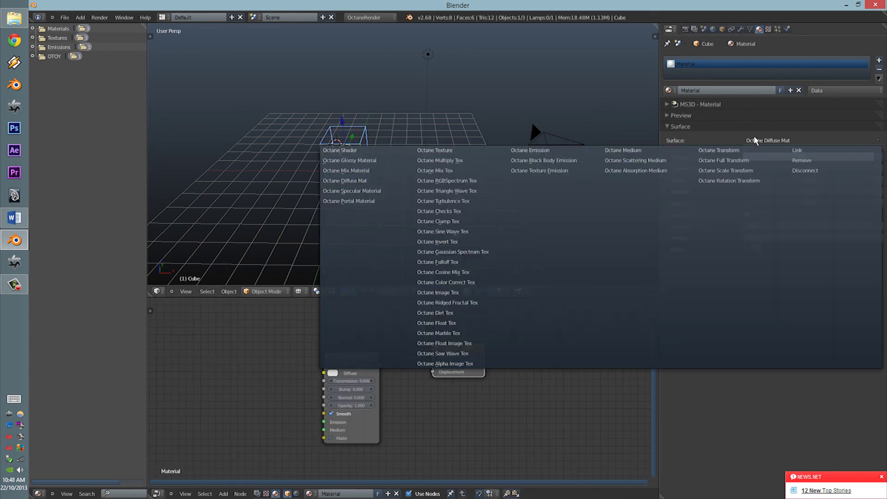
left_click(763, 150)
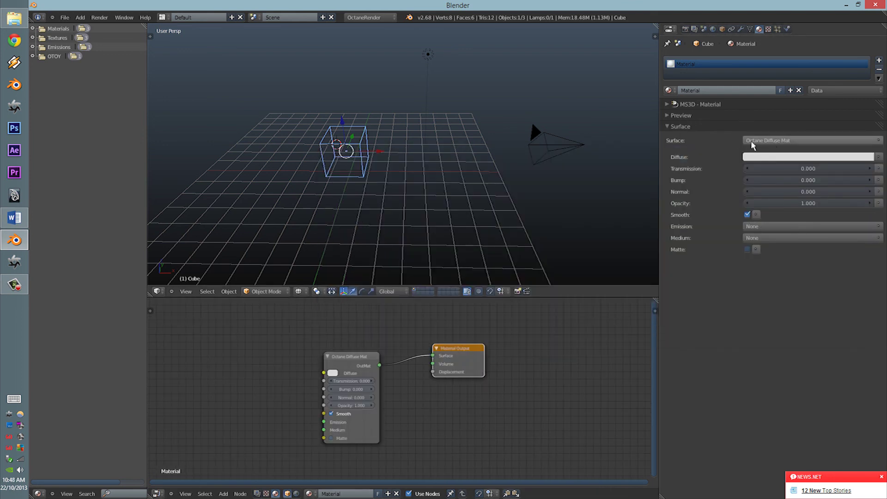
left_click(801, 141)
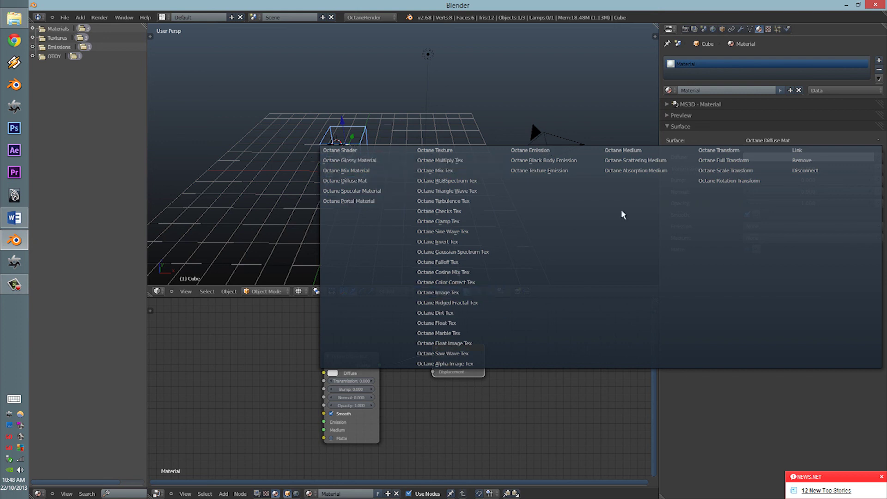
Dismiss the shader list and spread the Octane Diffuse Mat and Material Output nodes apart.
left_click(567, 114)
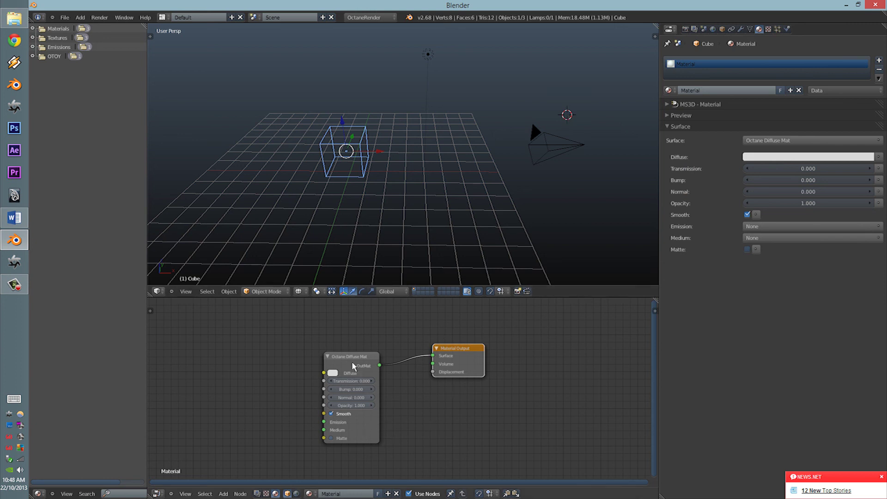
left_click_drag(352, 361, 280, 332)
left_click_drag(481, 355, 526, 355)
left_click_drag(279, 339, 298, 344)
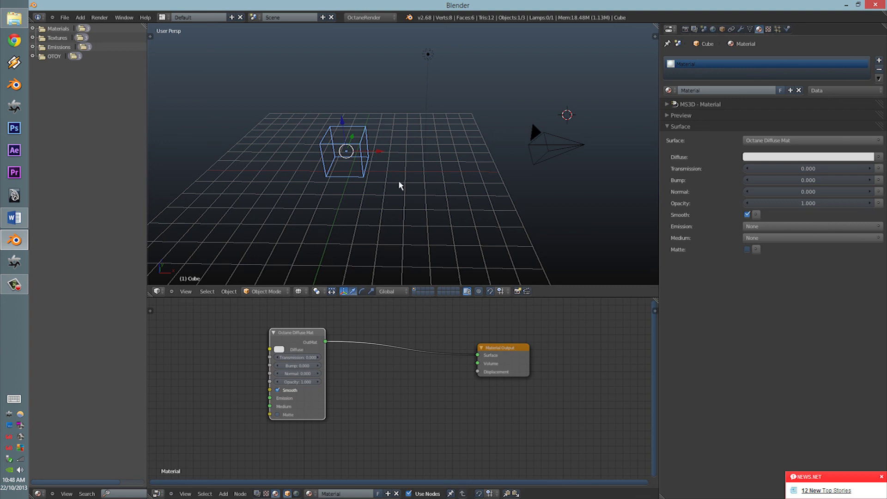
Orbit around the cube, set the 3D cursor below it, and show the Octane kernel render settings.
middle_click_drag(400, 186, 423, 189)
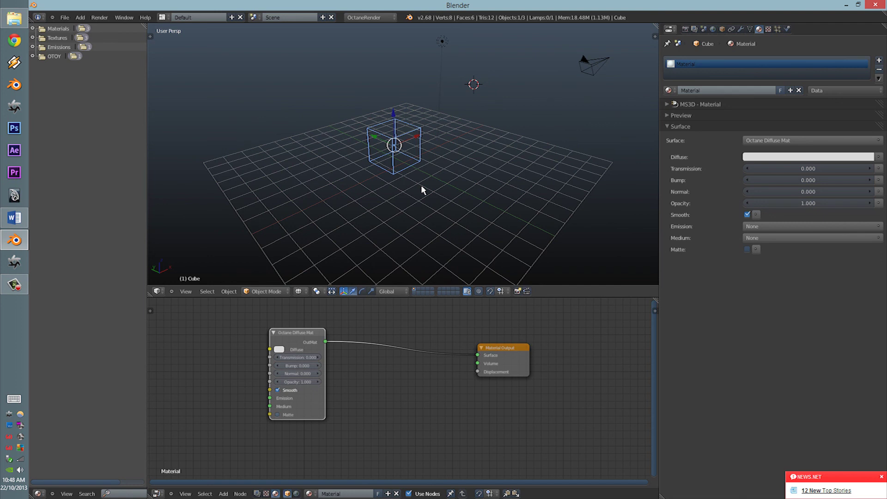
left_click(424, 184)
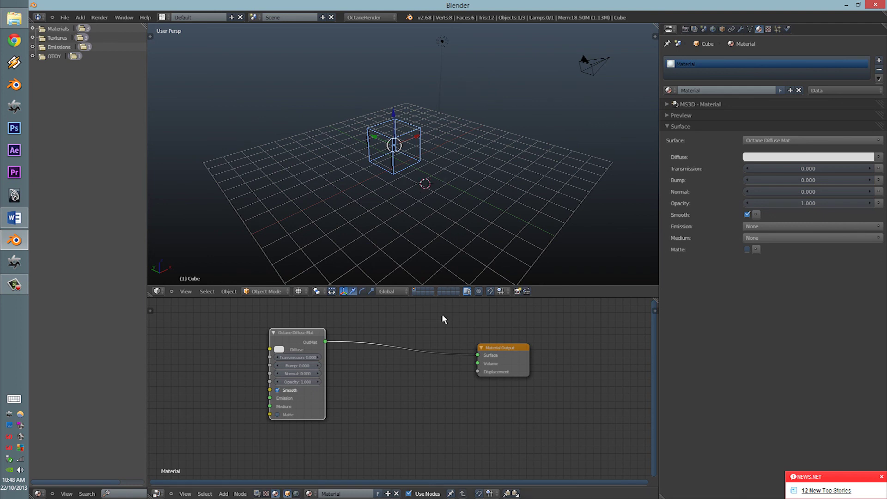
left_click(686, 29)
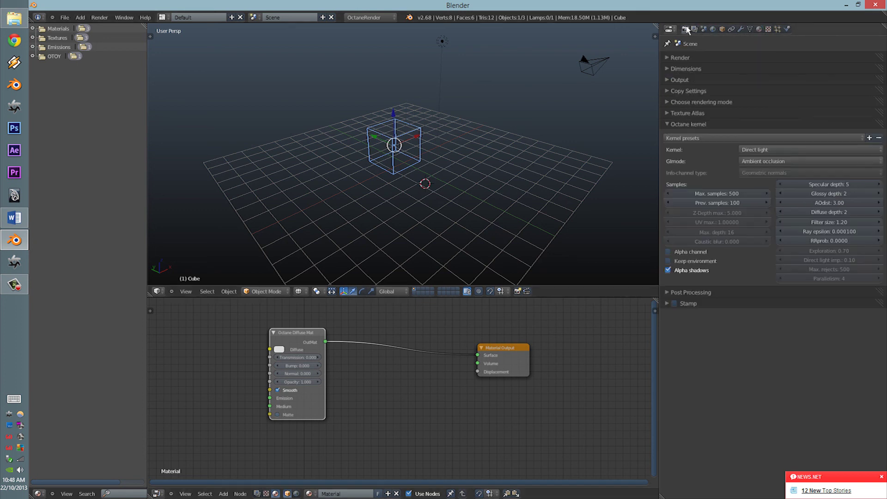